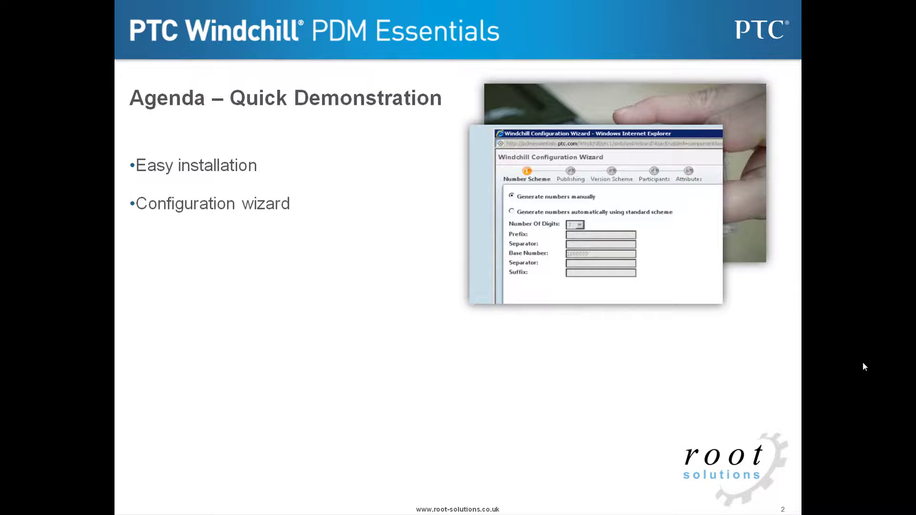
Reveal the remaining agenda topics and product screenshots on the PowerPoint slide.
click(862, 363)
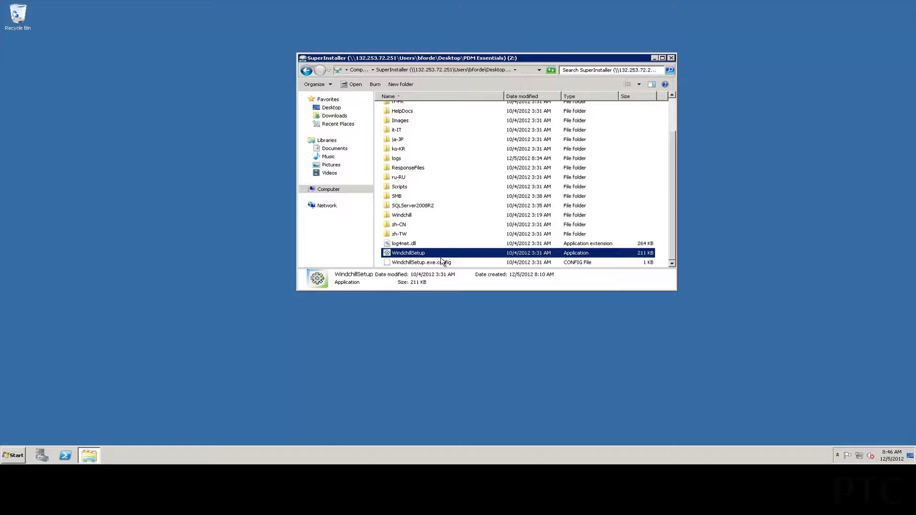
Launch WindchillSetup from the SuperInstaller folder through its context menu.
right_click(417, 284)
click(434, 289)
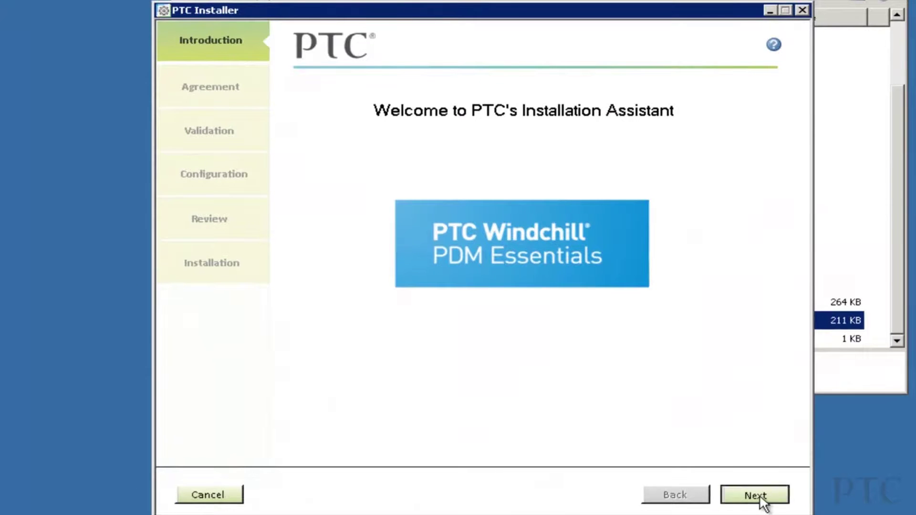
Accept the license agreement and pass environment validation.
click(759, 495)
click(310, 423)
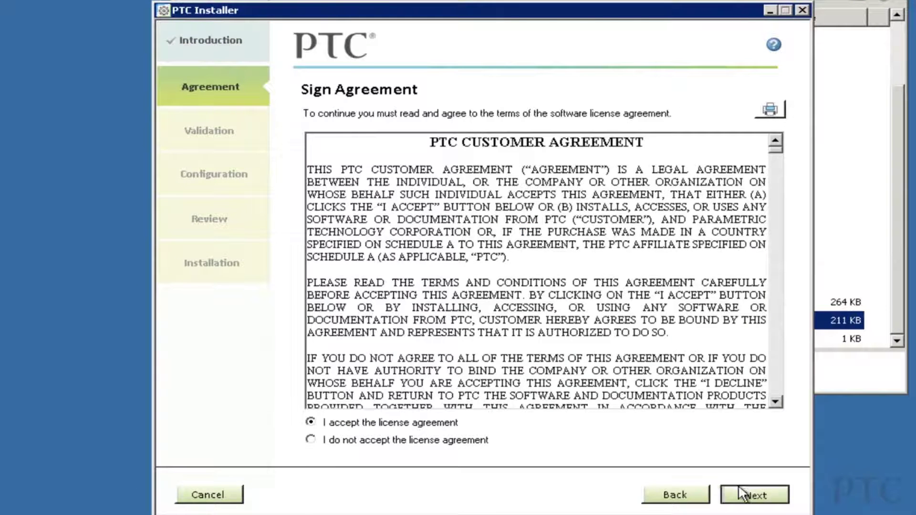
click(755, 494)
click(753, 496)
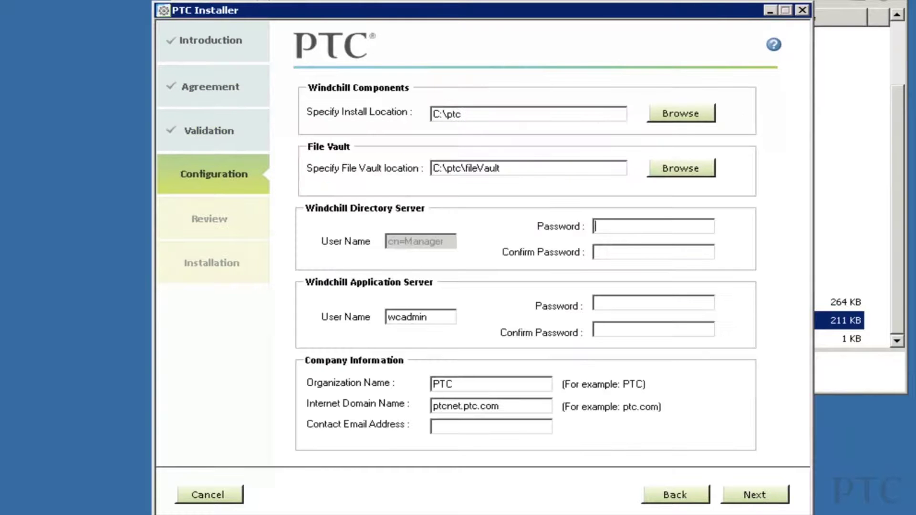
text(•••)
Fill in the administrator passwords, company and contact email settings.
key(Tab)
text(•••)
key(Tab)
text(•••)
key(Tab)
text(•••)
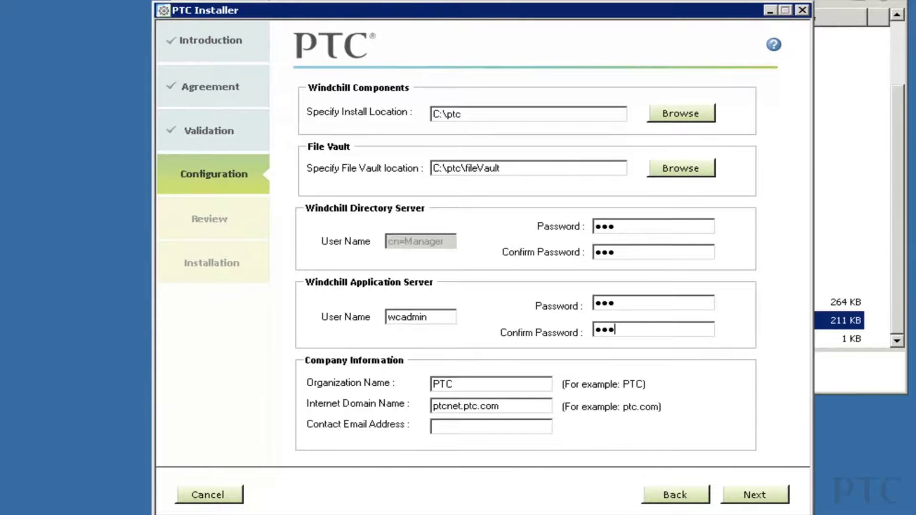
click(491, 427)
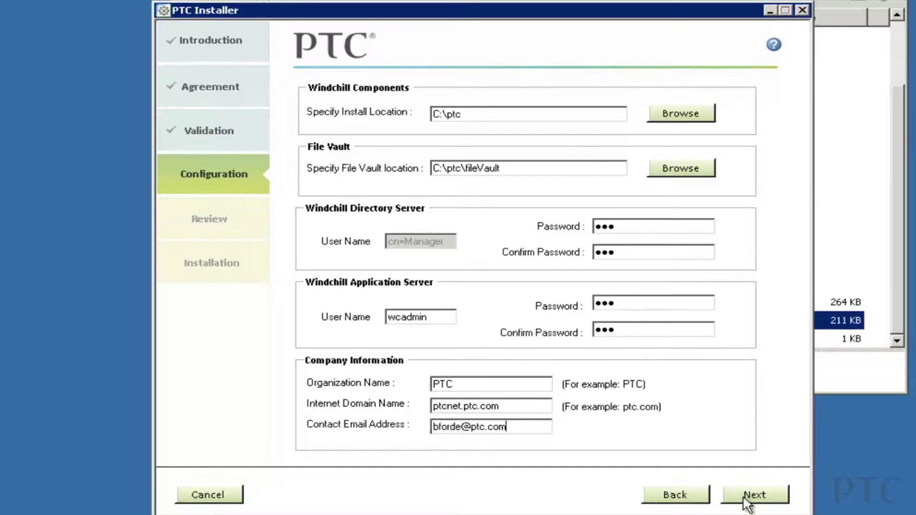
click(755, 494)
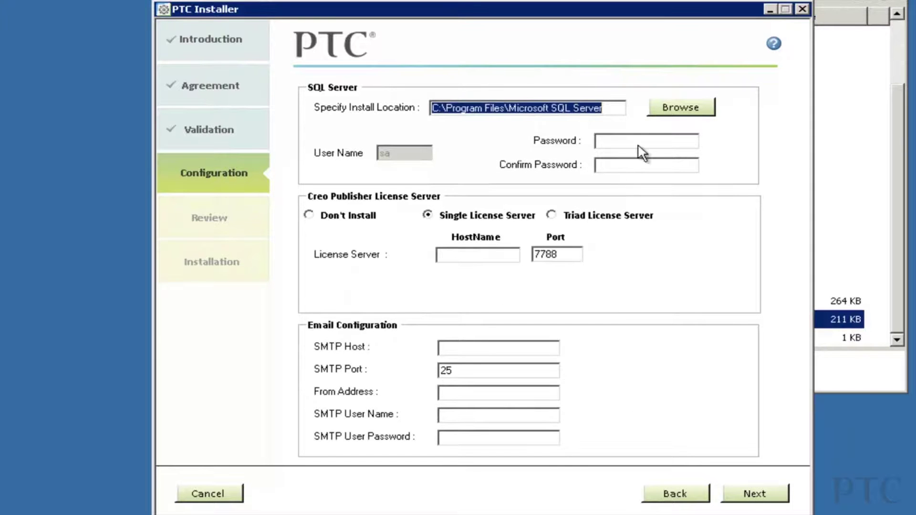
Enter the SQL Server password, license server host and SMTP sender details, then install.
click(635, 142)
text(•••)
key(Tab)
text(•••)
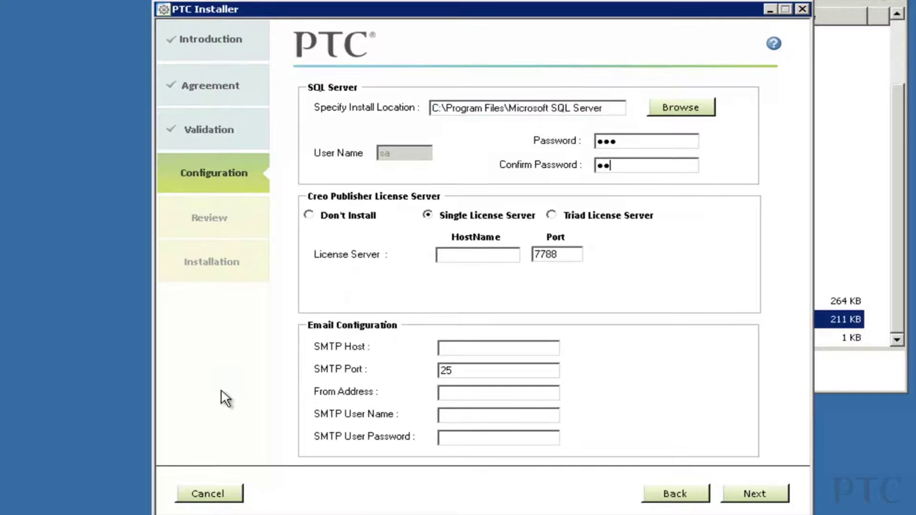
key(Tab)
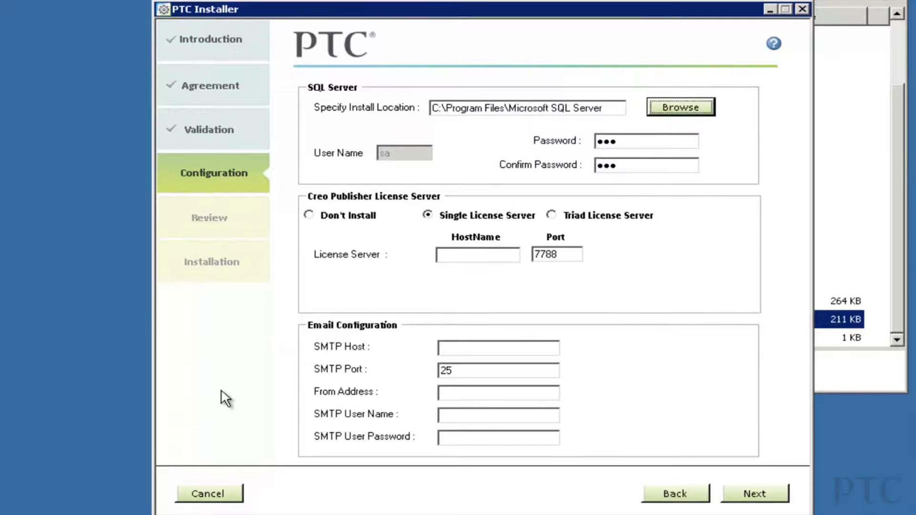
key(Tab)
text(PTCLi)
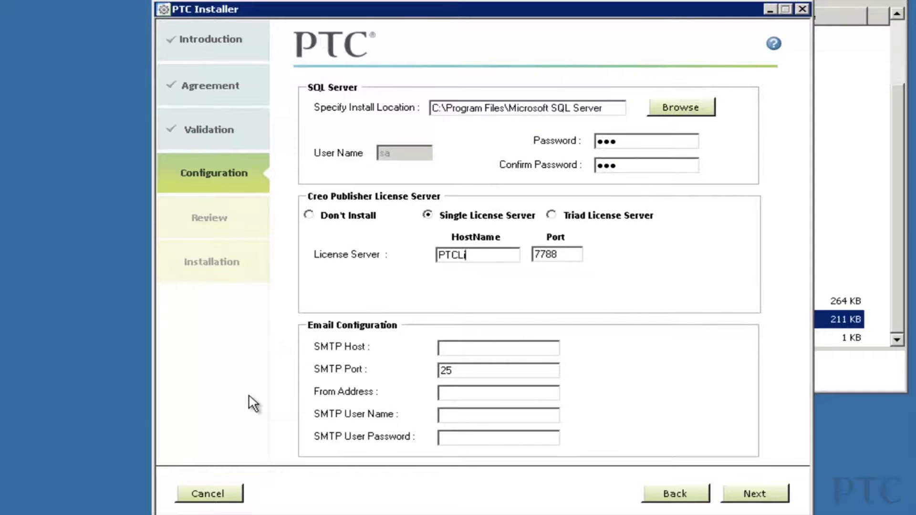
text(censeServer)
key(Tab)
key(Tab)
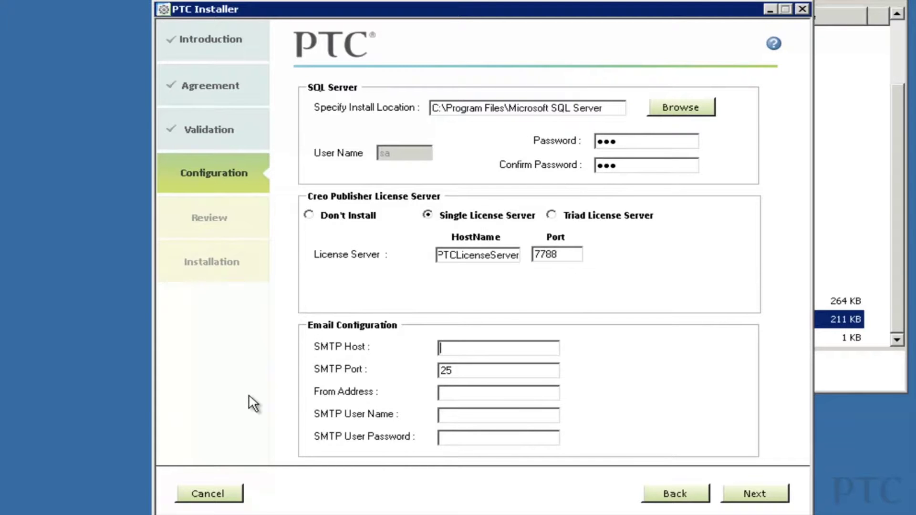
text(int-mail)
text(.ptc.com)
key(Tab)
key(Tab)
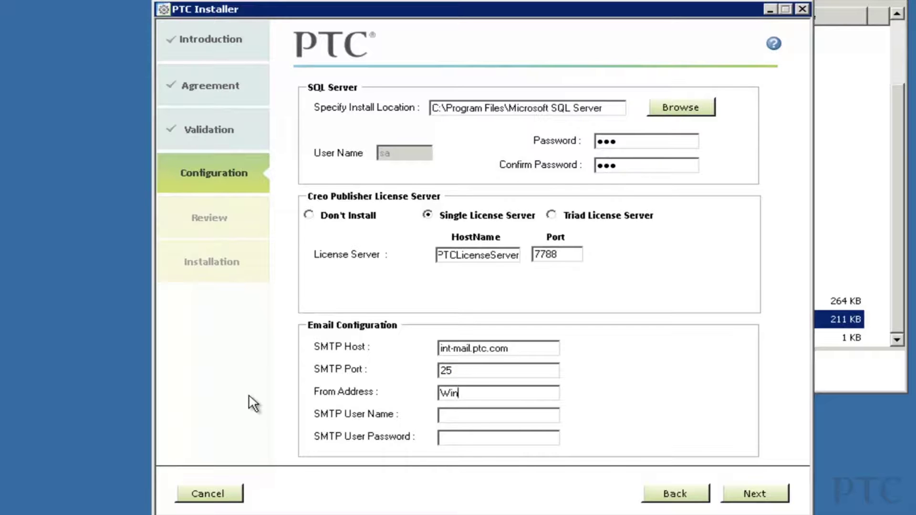
key(Tab)
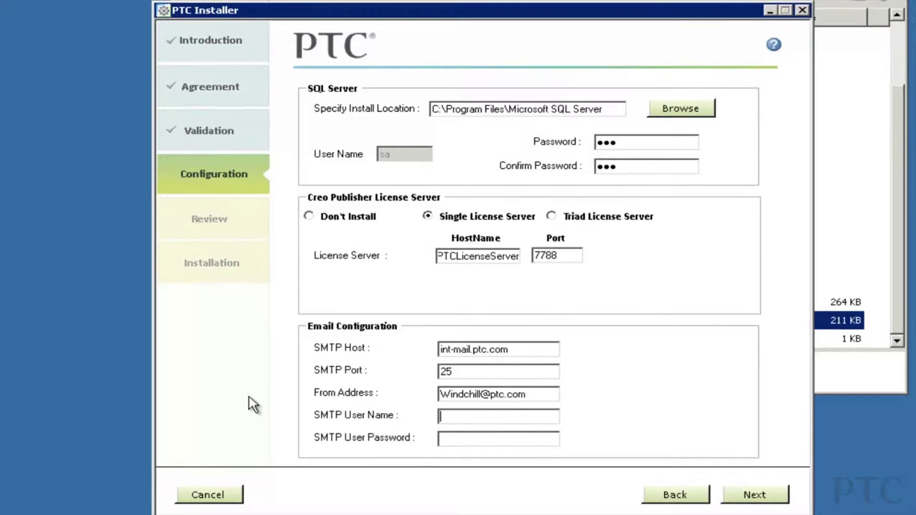
click(754, 495)
click(754, 494)
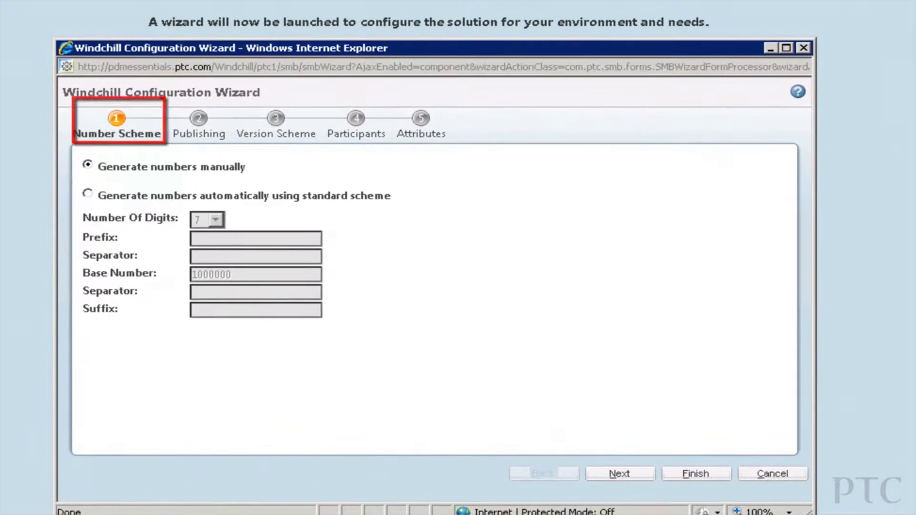
Keep manual numbering, default publishing and the ASME Y 14.35 version scheme.
click(619, 474)
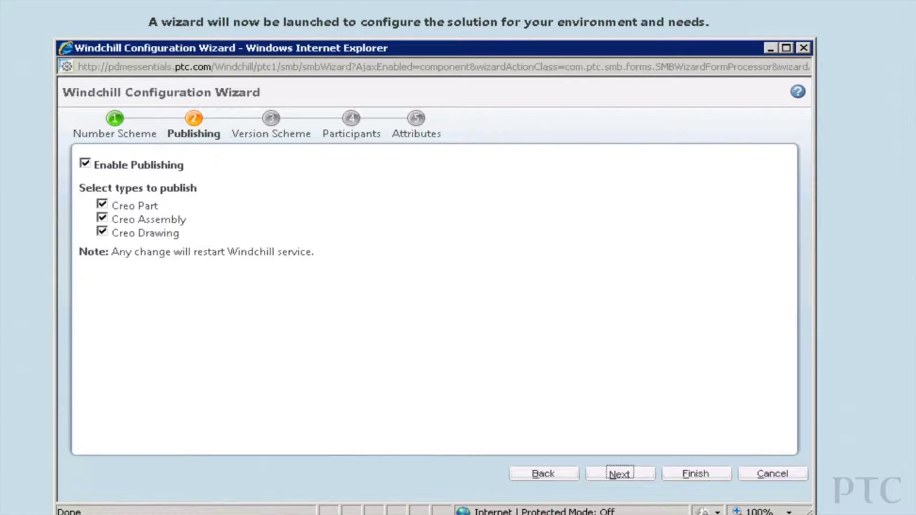
click(620, 474)
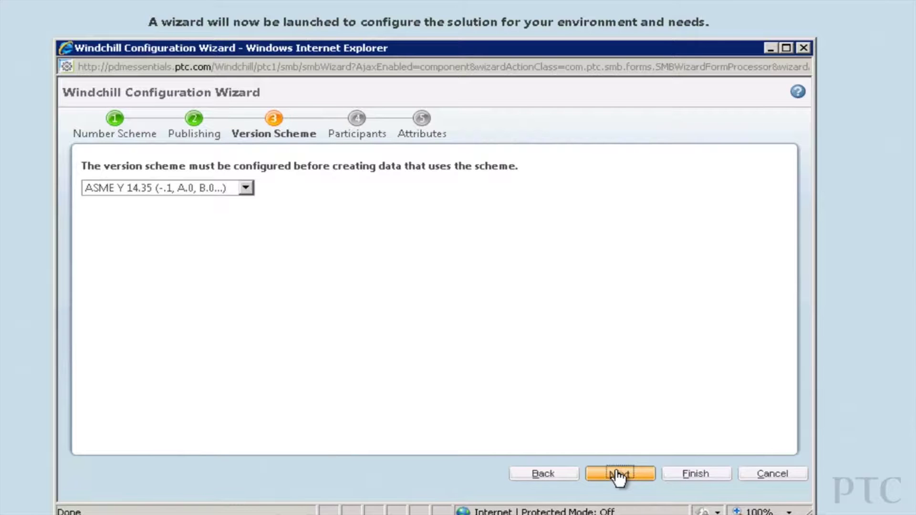
click(617, 474)
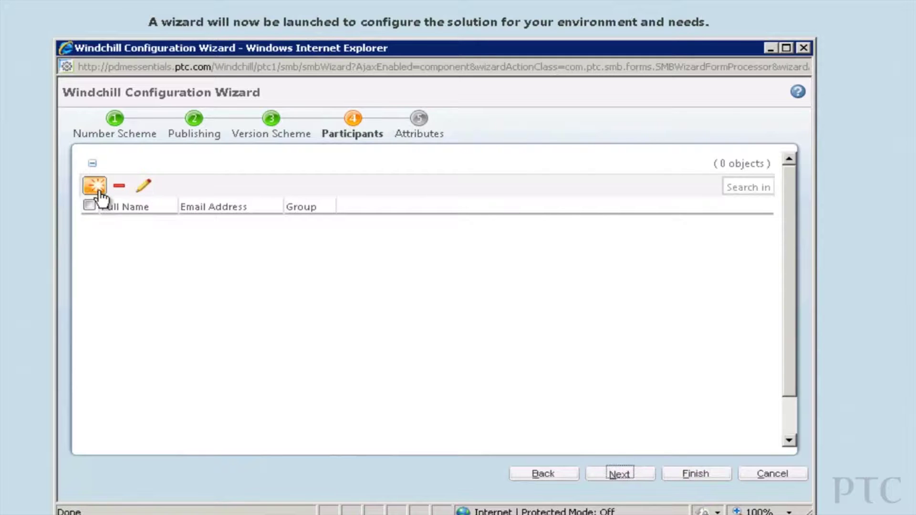
Create the five users, Amy Administrator through Vince Viewer, each with a group.
click(95, 188)
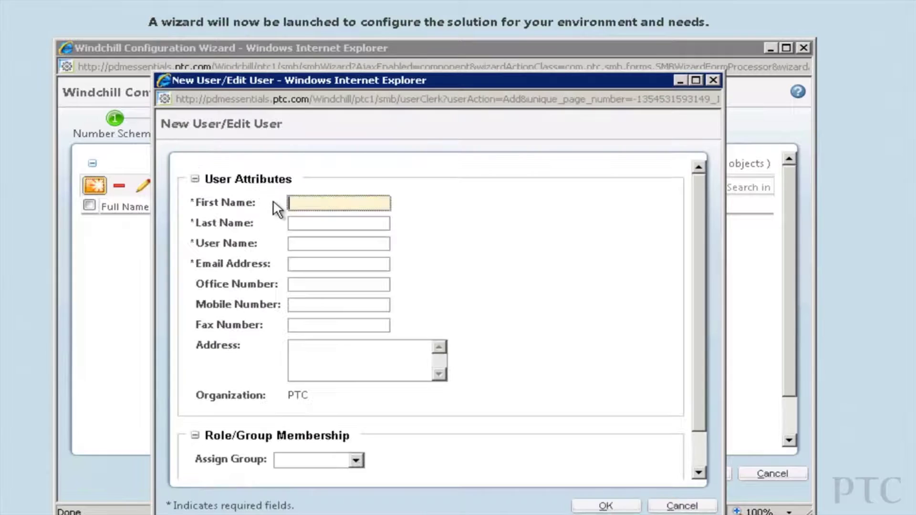
text(Administr)
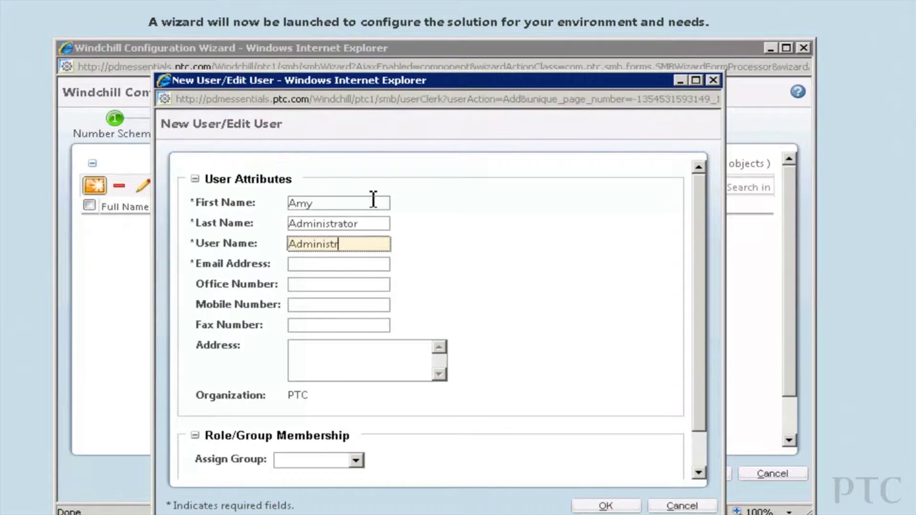
text(ator)
key(Tab)
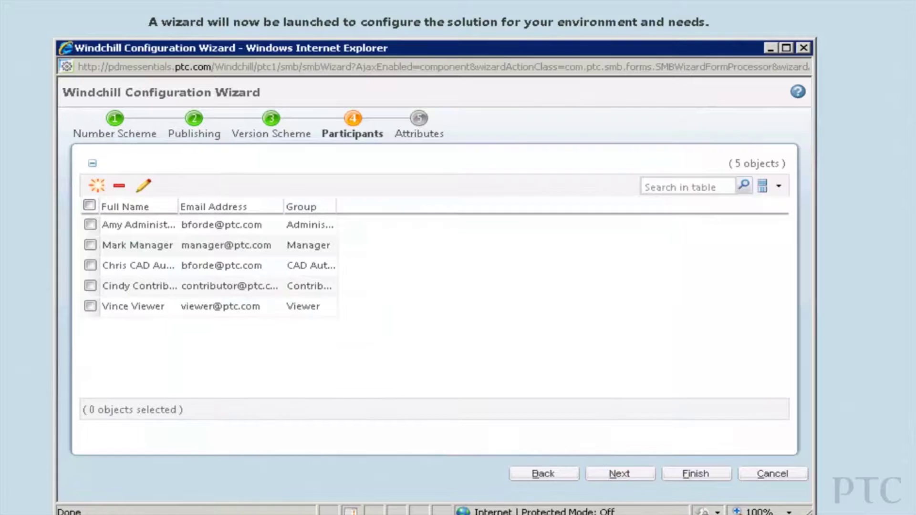
Add a Net Weight attribute with keyword NET_WEIGHT, Mass units and minimum 0.
click(619, 473)
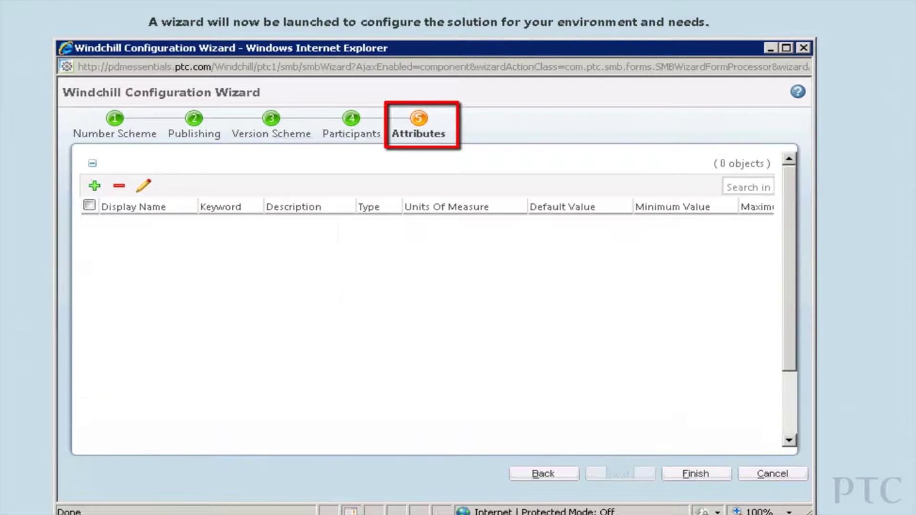
click(94, 186)
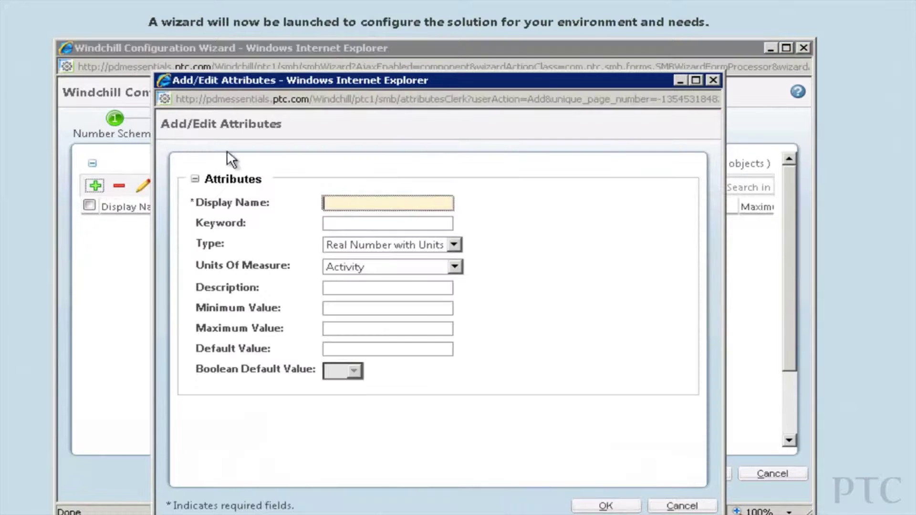
text(Net Weight)
key(Tab)
text(NET_WEIGHT)
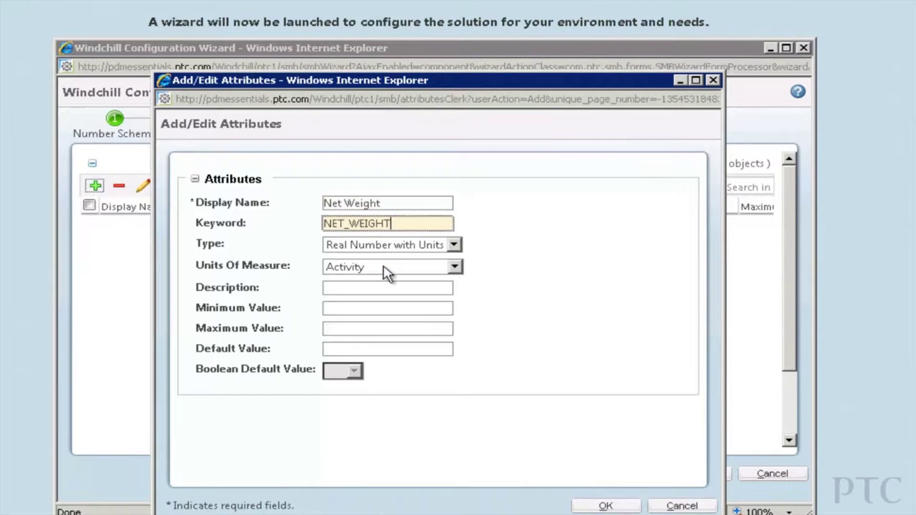
click(392, 266)
click(365, 320)
key(Tab)
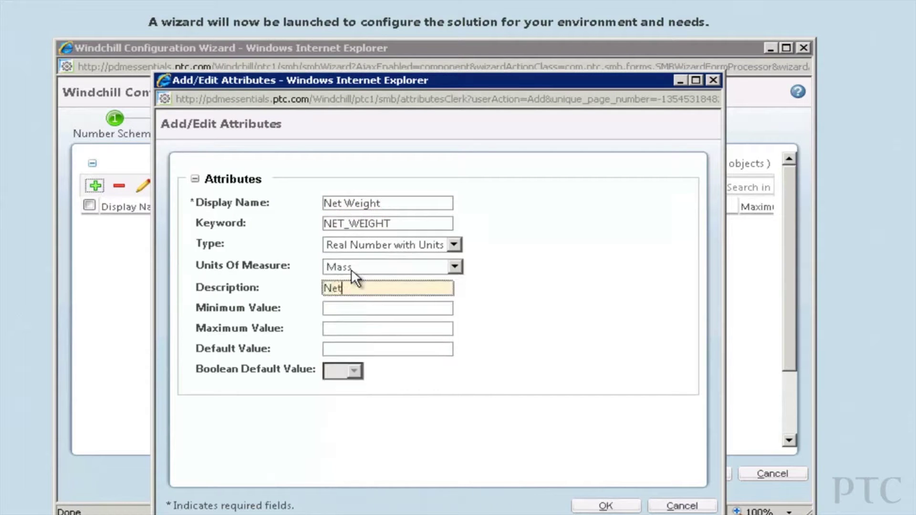
text(Weight)
click(351, 308)
text(0)
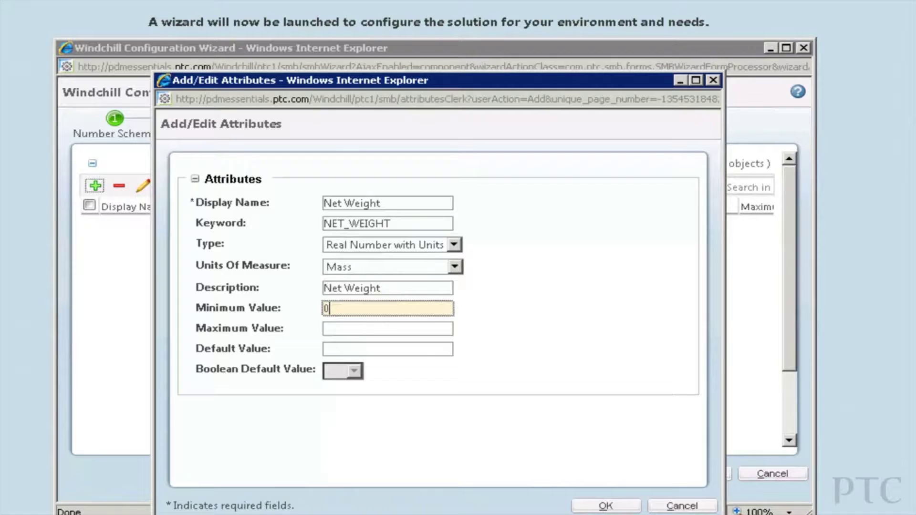
click(605, 506)
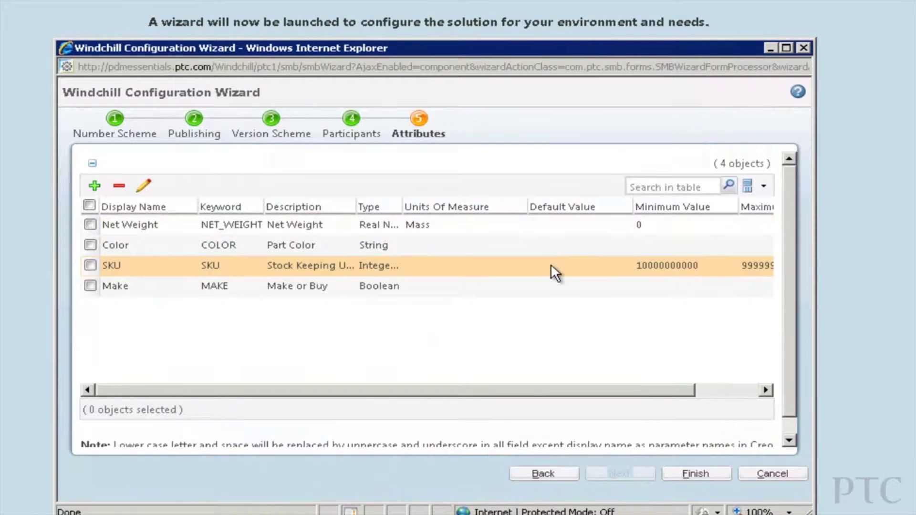
Finish the Windchill Configuration Wizard.
click(695, 473)
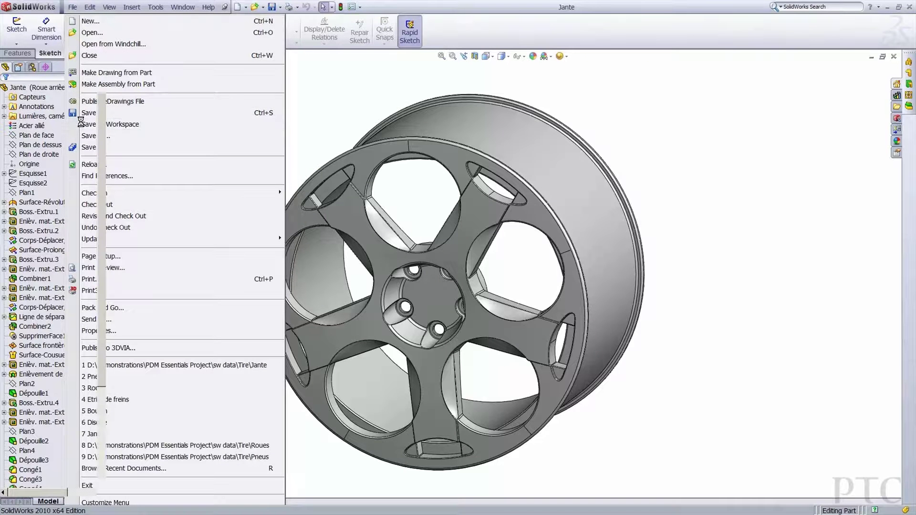
Save Jante.SLDPRT and auto check it in to Windchill.
click(81, 115)
click(73, 7)
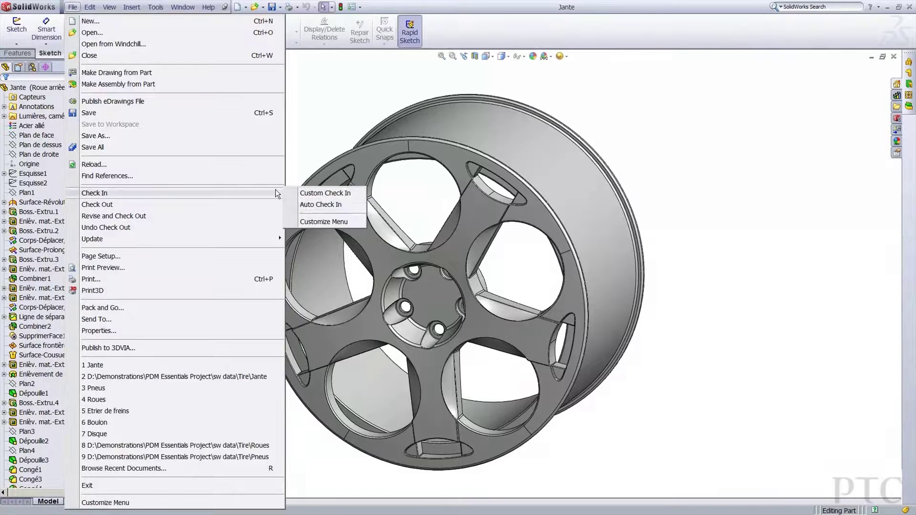
click(315, 189)
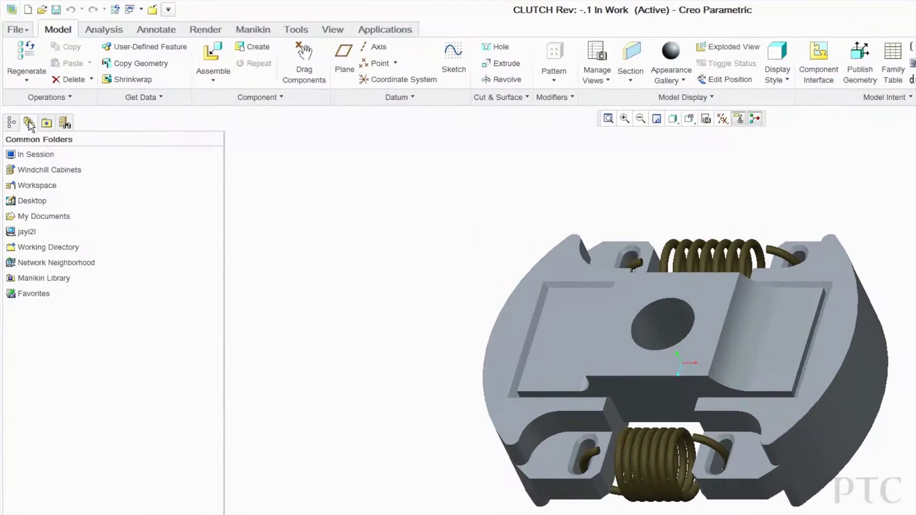
Browse Windchill Cabinets to show Saw Model 2012's clutch parts at -.1 In Work.
click(50, 170)
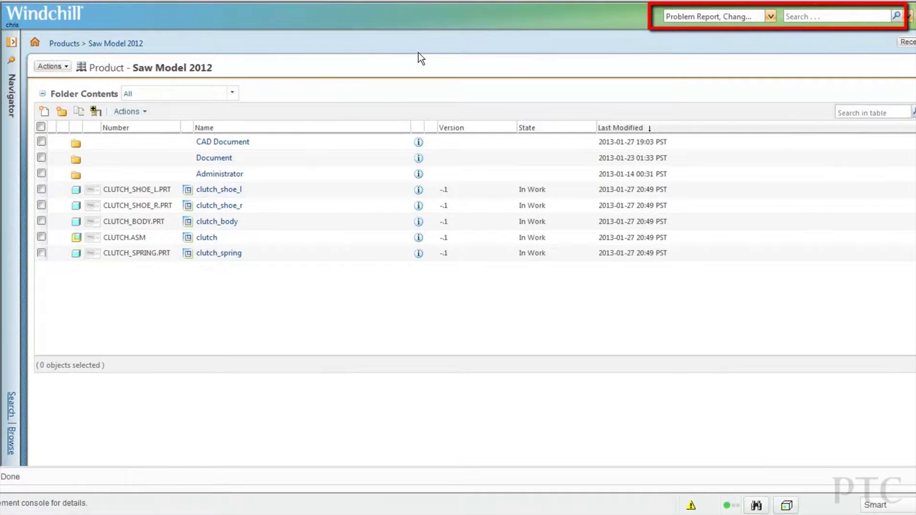
Search clutch_spring*, view its info, and follow Related Objects to clutch.asm.
click(798, 16)
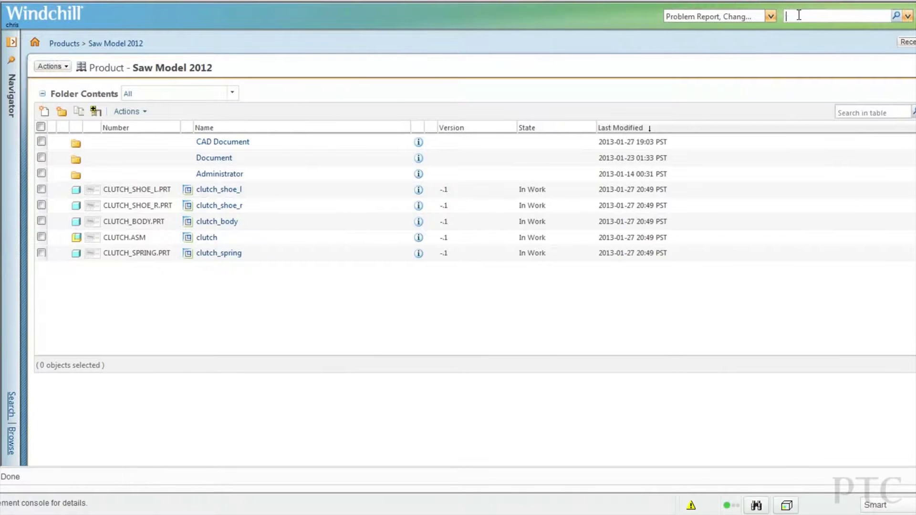
text(clutch_spring*)
click(895, 15)
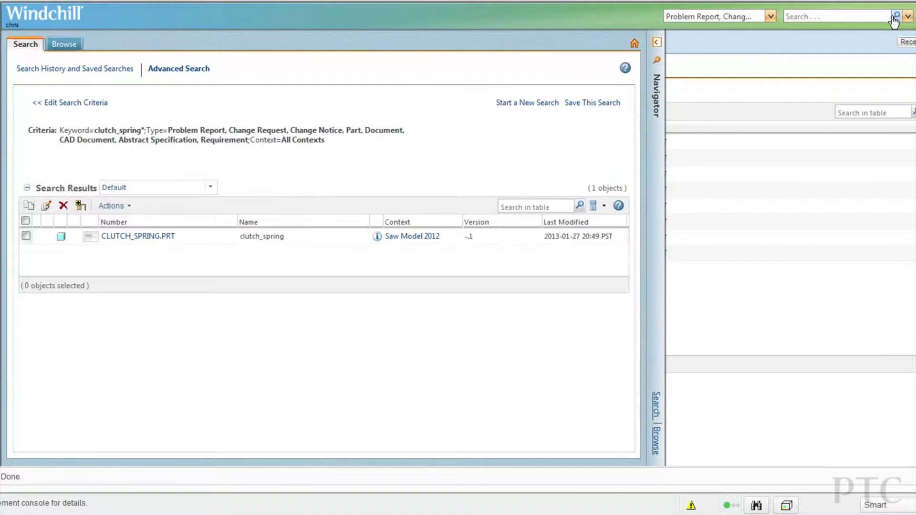
click(376, 237)
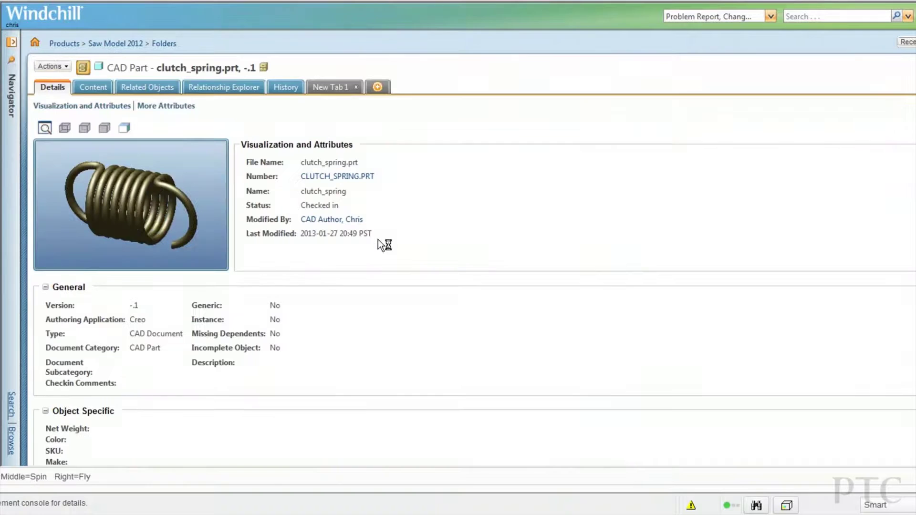
click(147, 87)
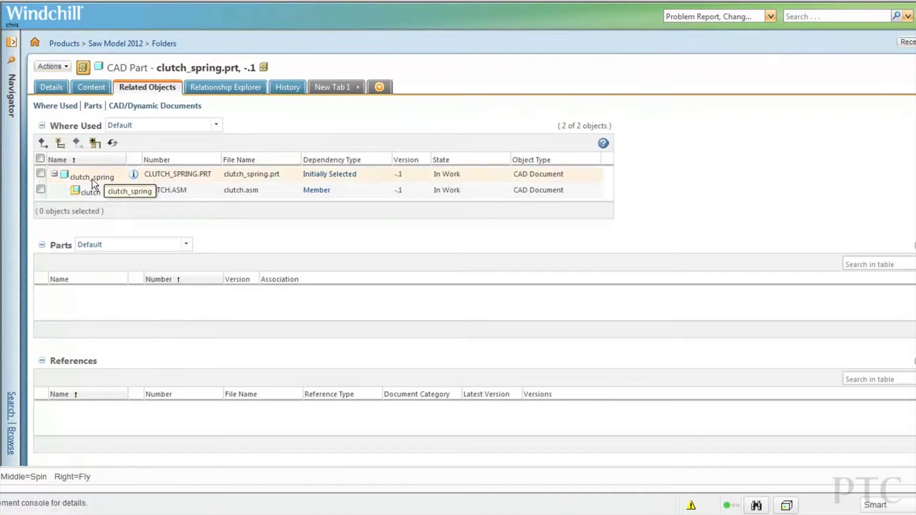
click(133, 191)
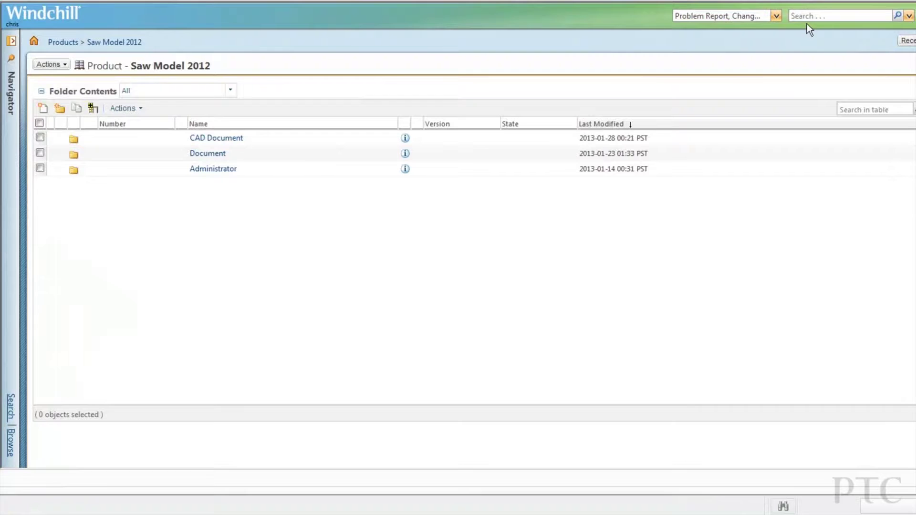
Search for jante* and open the details page of Jante.SLDPRT.
click(813, 16)
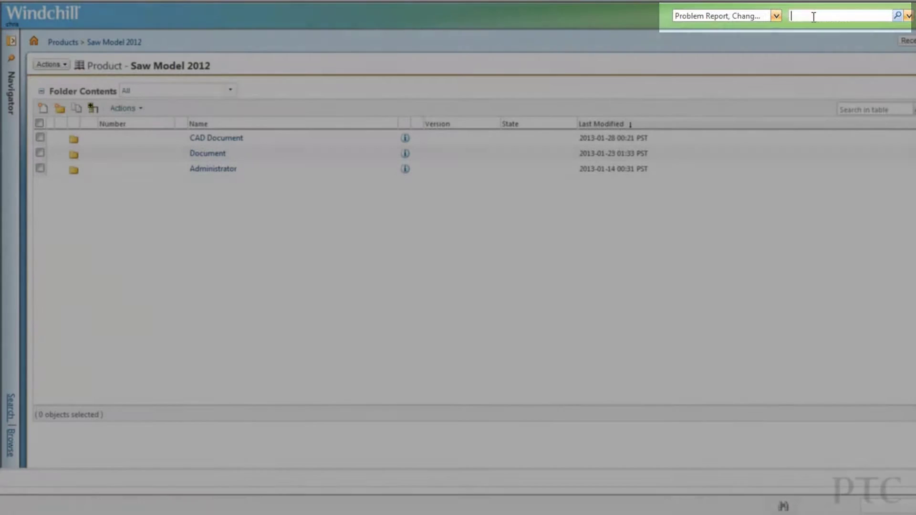
text(jante*)
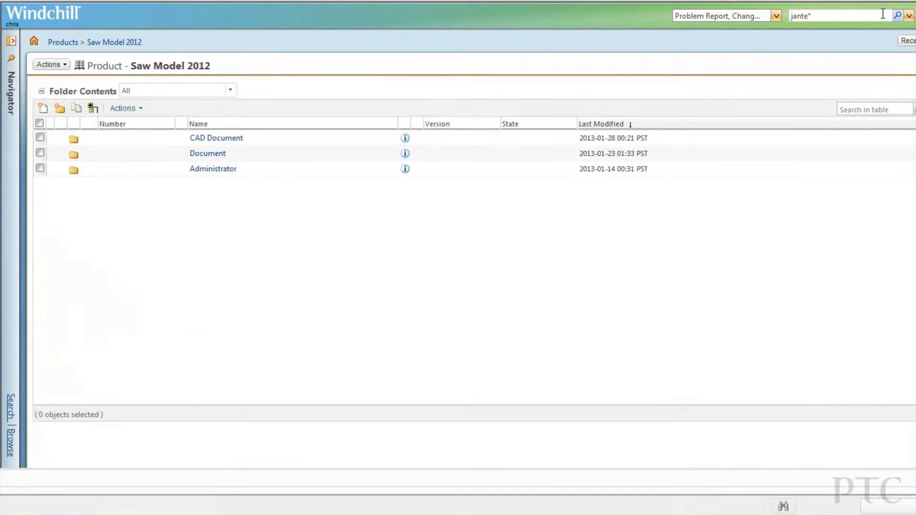
click(897, 17)
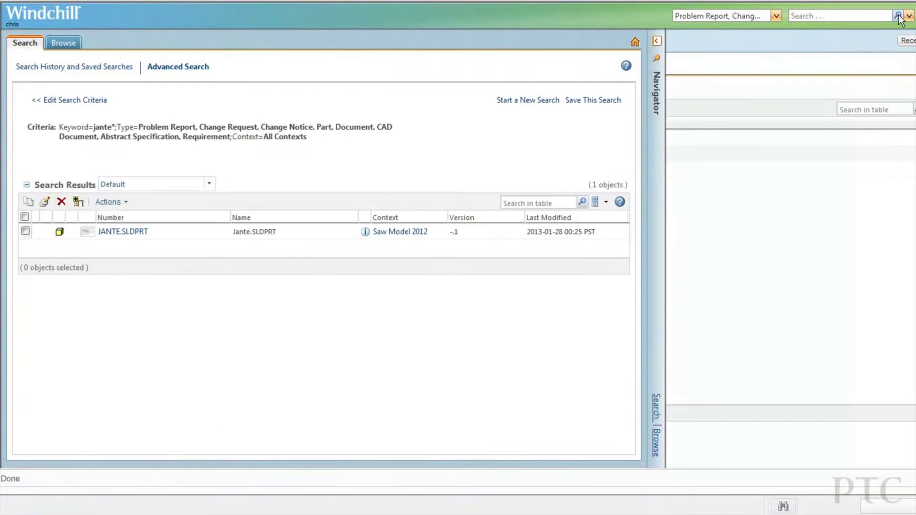
click(368, 233)
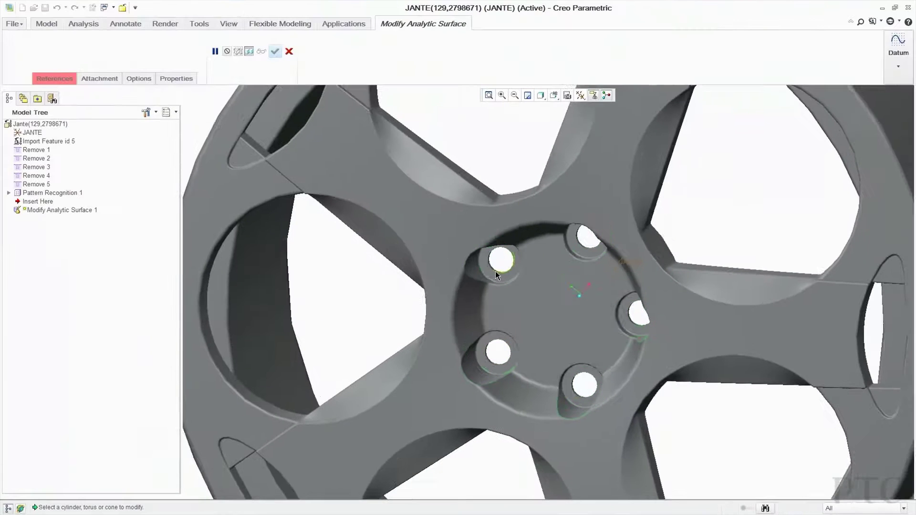
scroll(495, 271, up, 5)
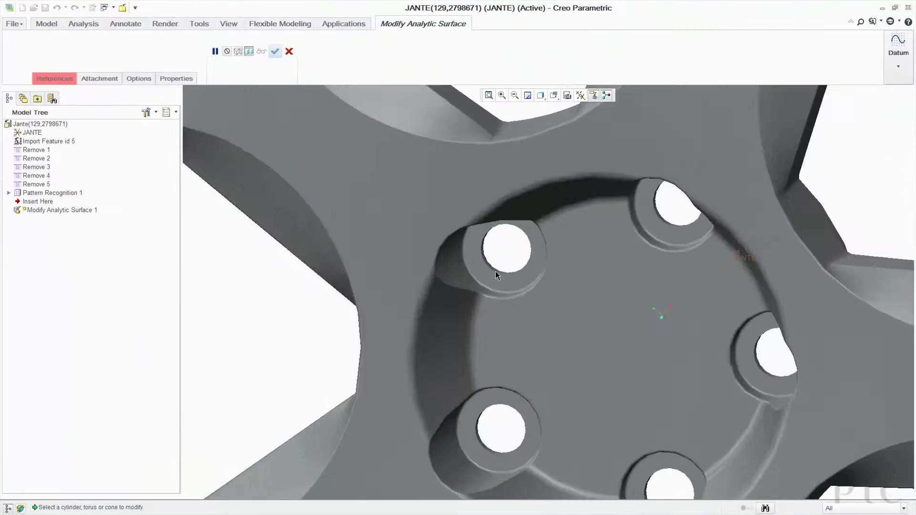
scroll(495, 272, up, 3)
Shrink a bolt hole radius to 0.006 and propagate it across Pattern Recognition 1.
click(478, 197)
drag(478, 193, 493, 200)
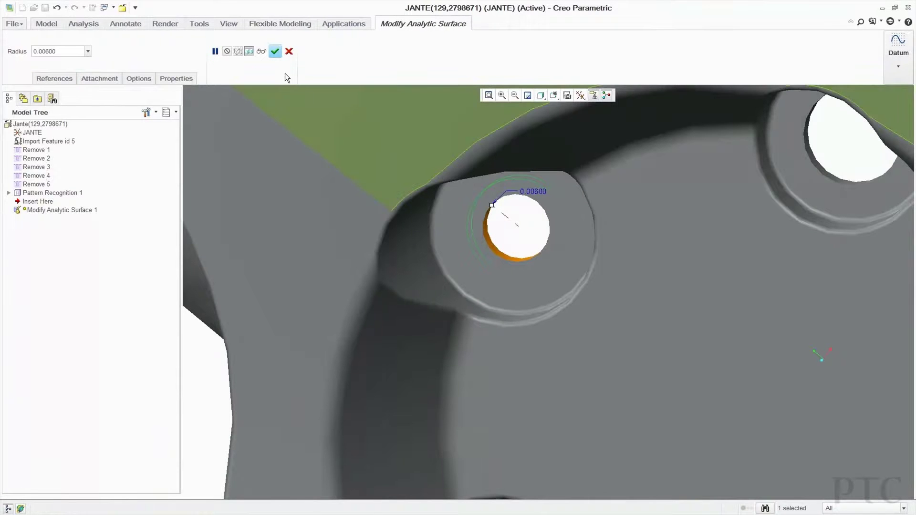
click(139, 78)
click(155, 126)
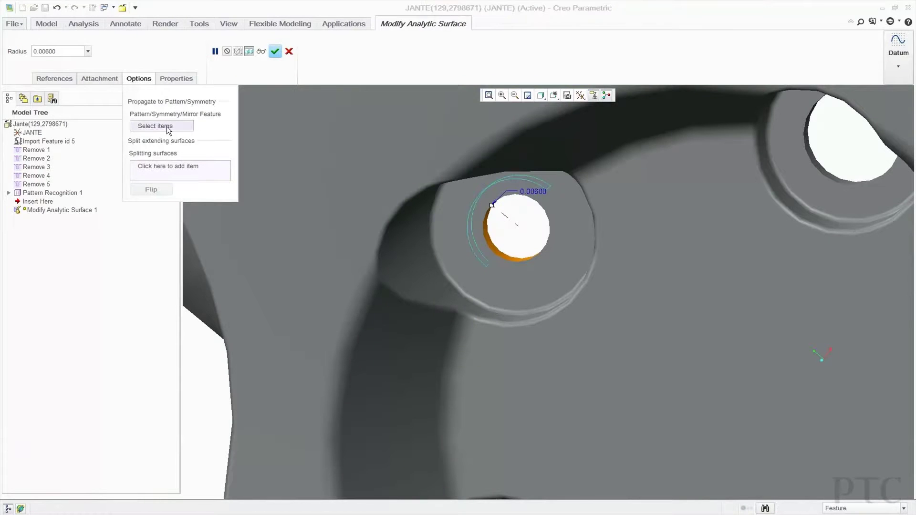
click(52, 192)
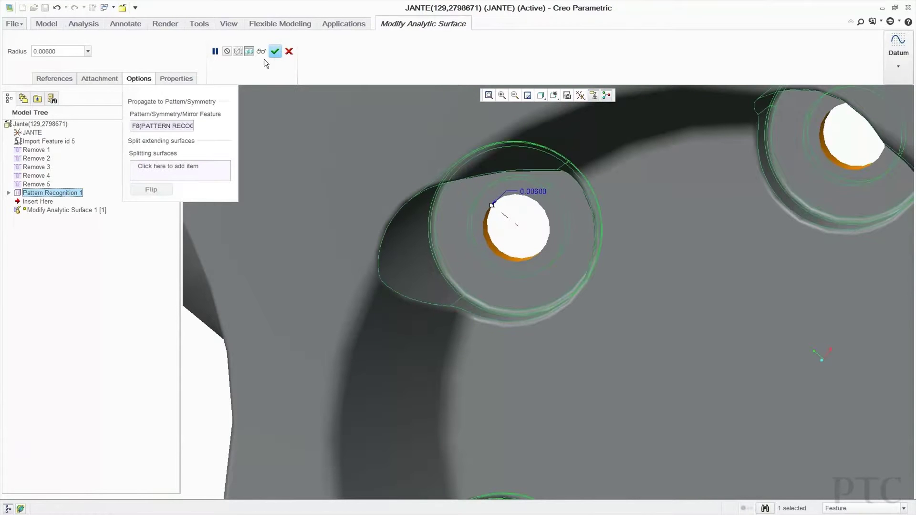
click(275, 52)
scroll(625, 275, down, 5)
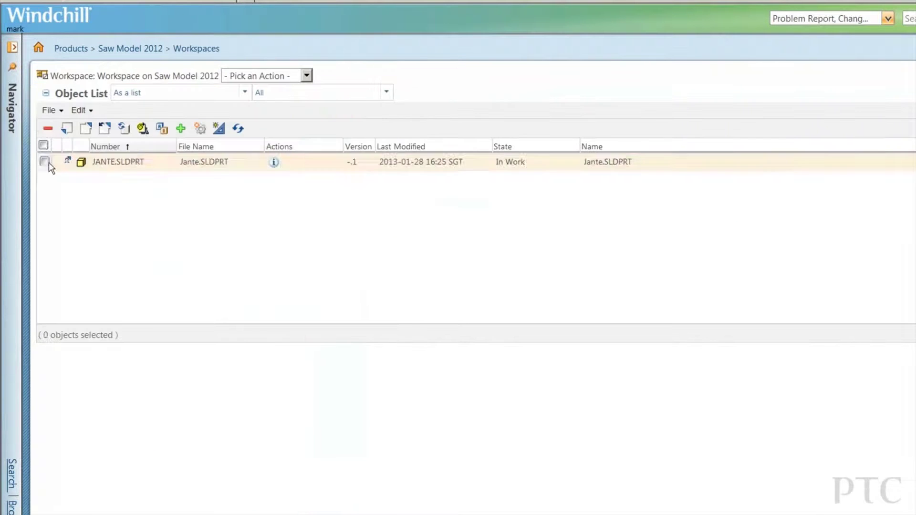
Try checking out Jante.SLDPRT and view its detailed object list with the warning.
click(45, 161)
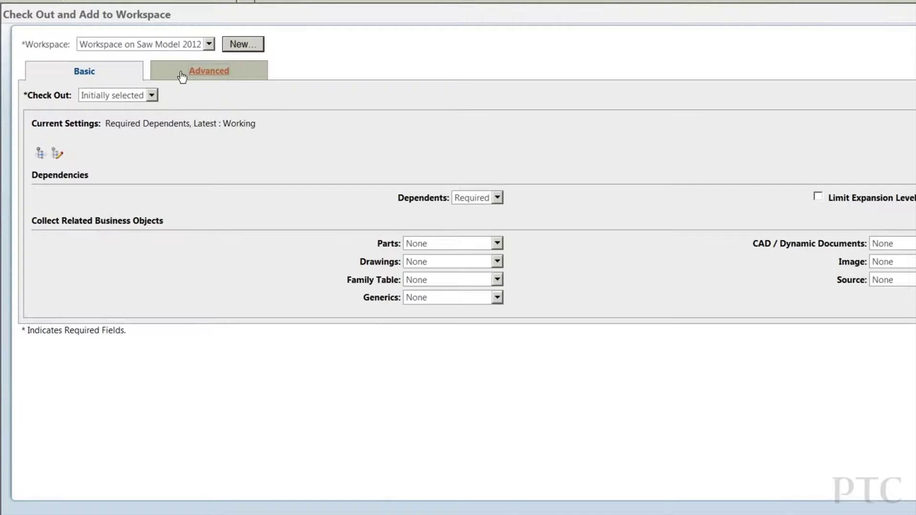
click(209, 70)
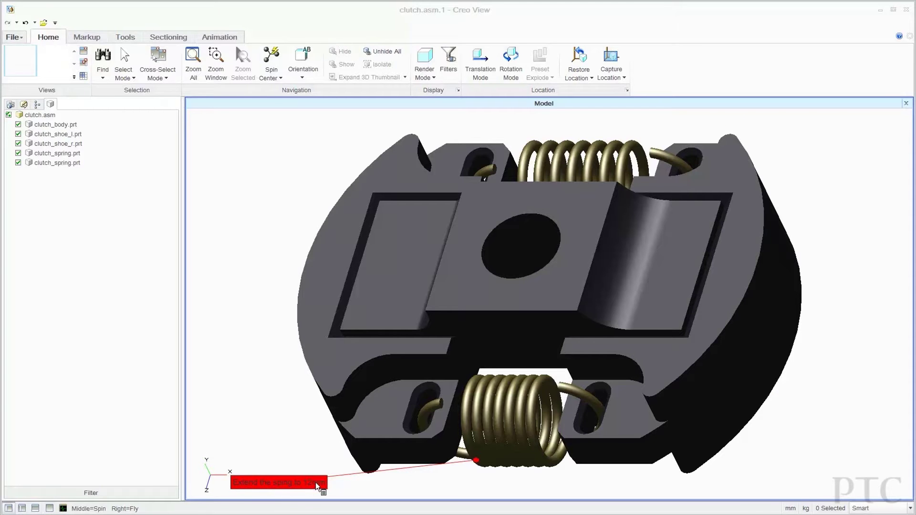
Add a Distance markup of about 8.000 mm between the two clutch spring ends.
click(87, 37)
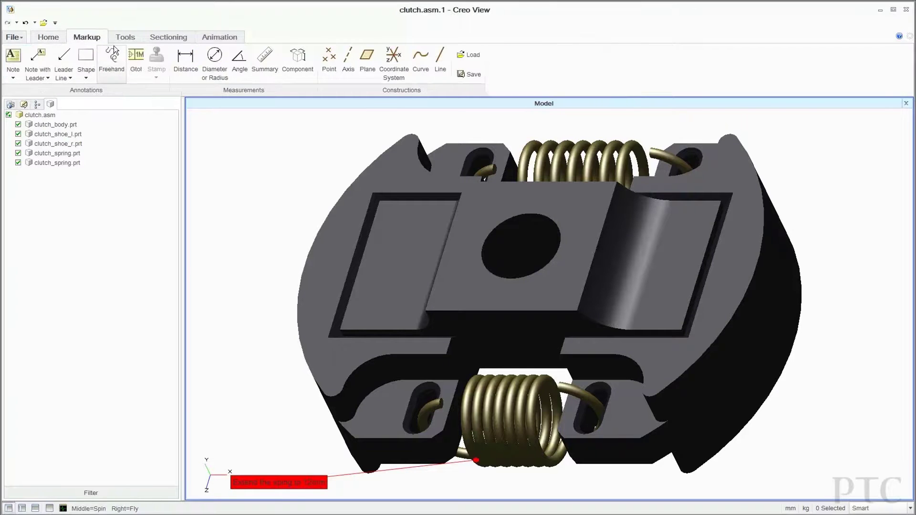
click(186, 62)
click(502, 416)
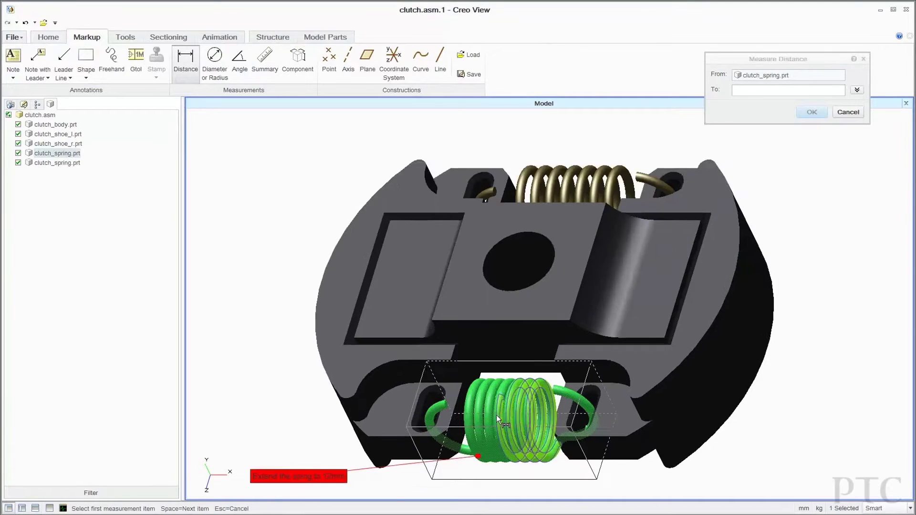
scroll(496, 415, up, 5)
drag(477, 414, 633, 350)
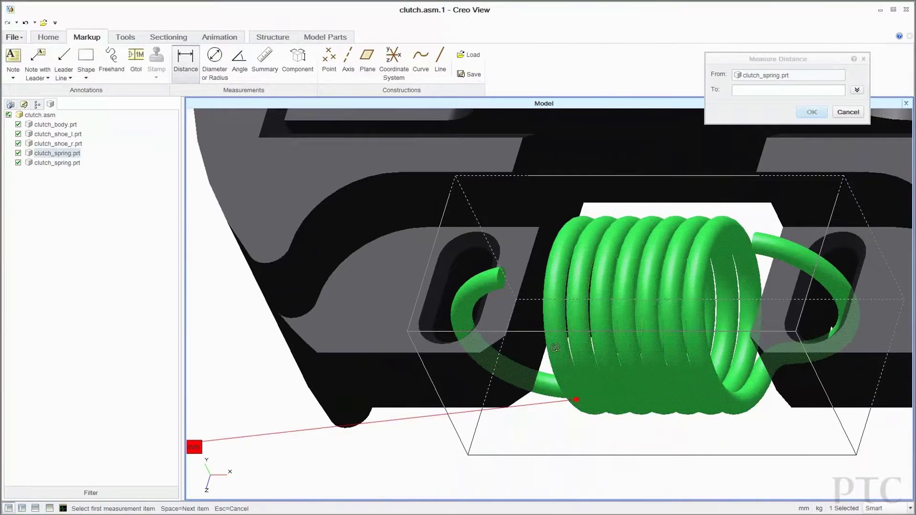
scroll(633, 350, up, 3)
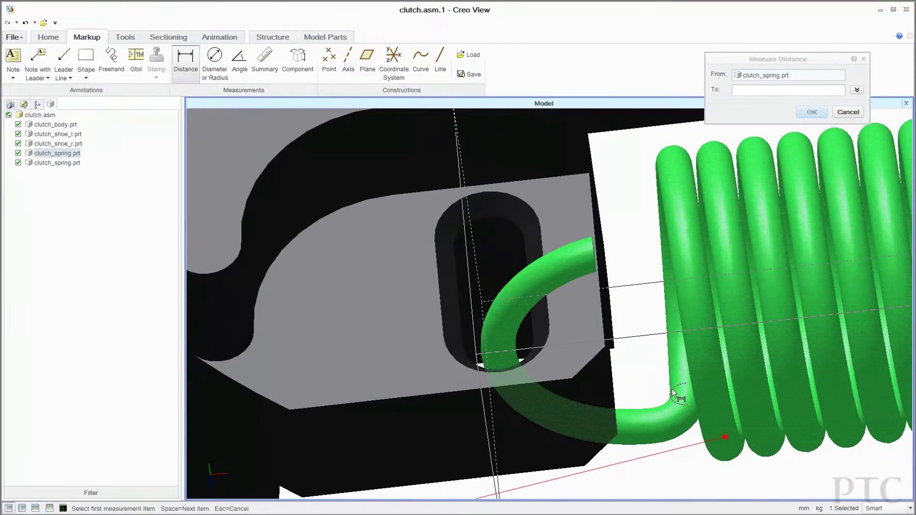
click(673, 388)
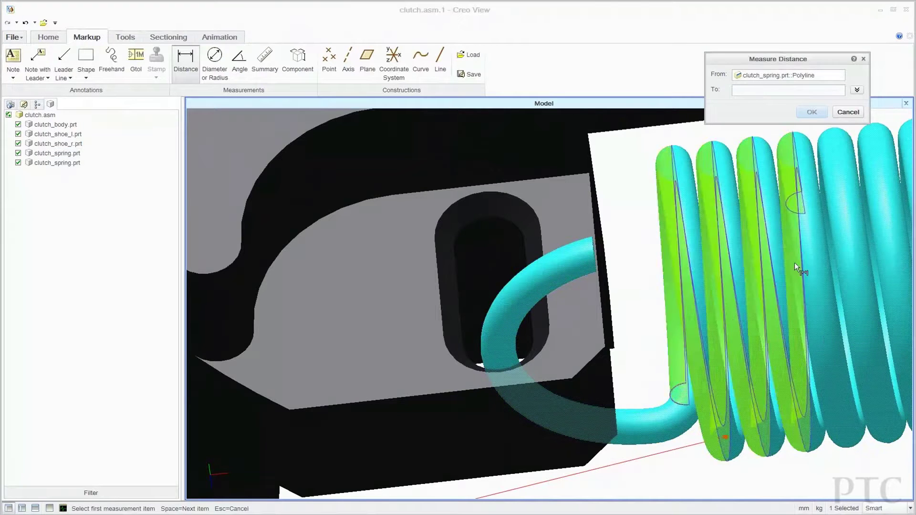
scroll(794, 263, down, 3)
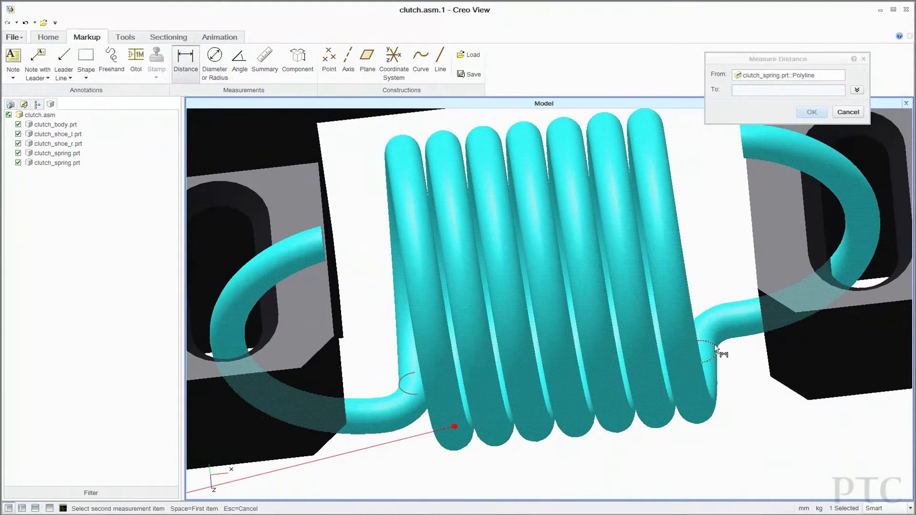
click(714, 345)
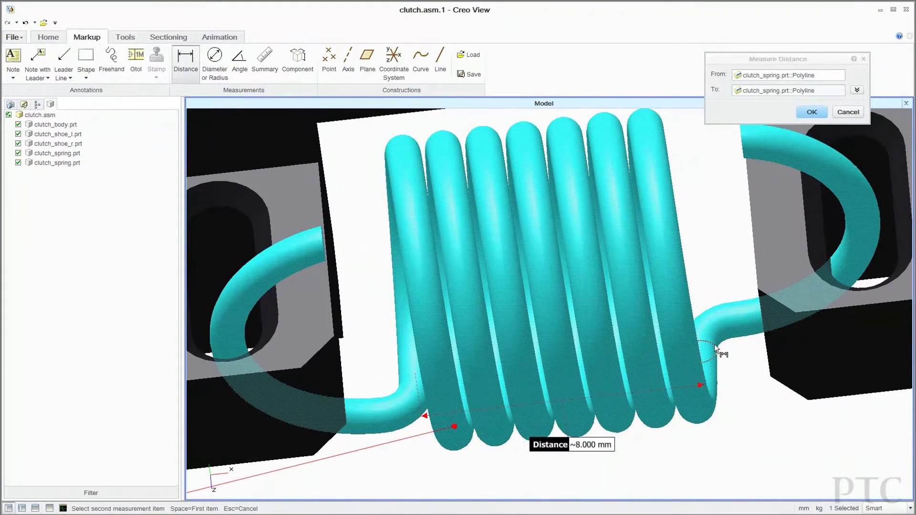
click(812, 112)
click(756, 432)
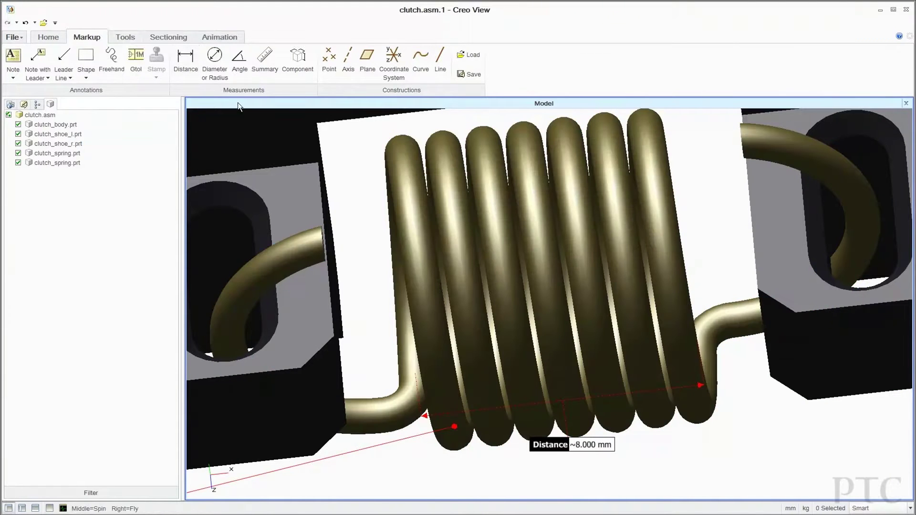
Show the whole clutch assembly in the standard front orientation.
click(57, 39)
click(303, 72)
click(307, 95)
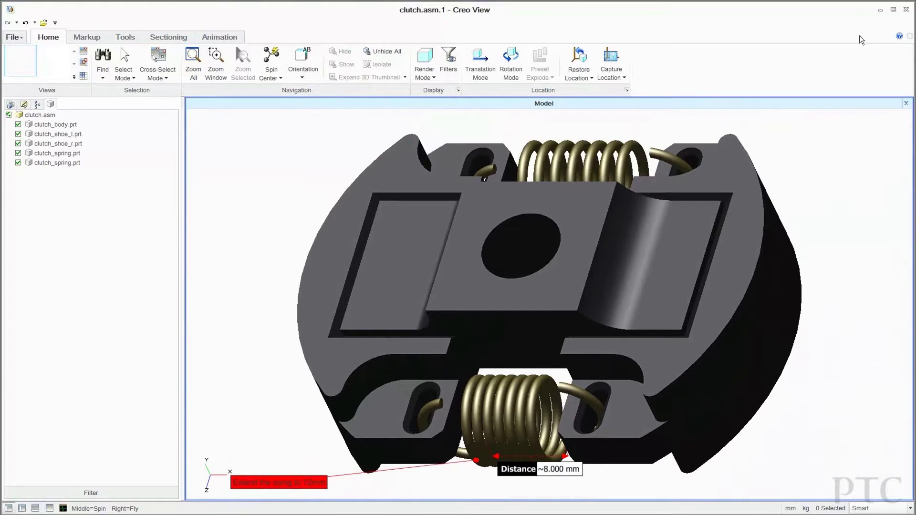
Open canister_41803.drw from the canister part's related objects in Creo View and pan it.
click(880, 10)
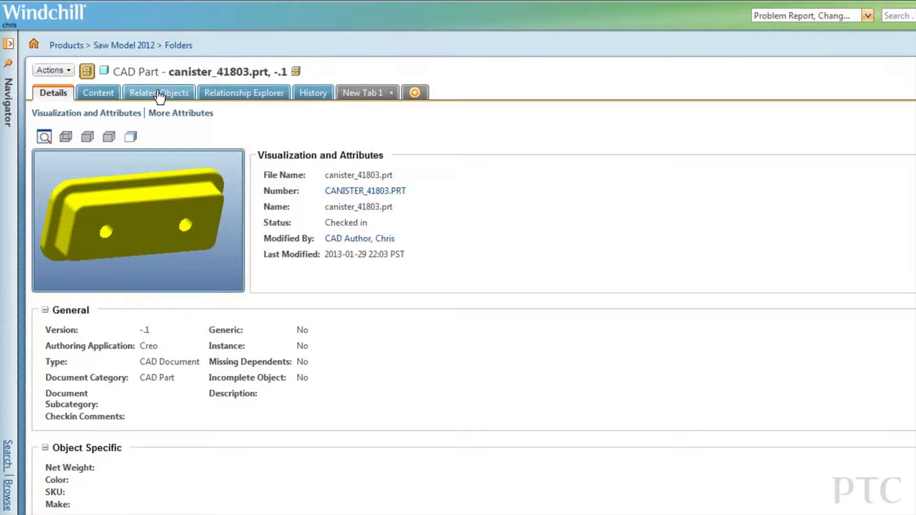
click(160, 93)
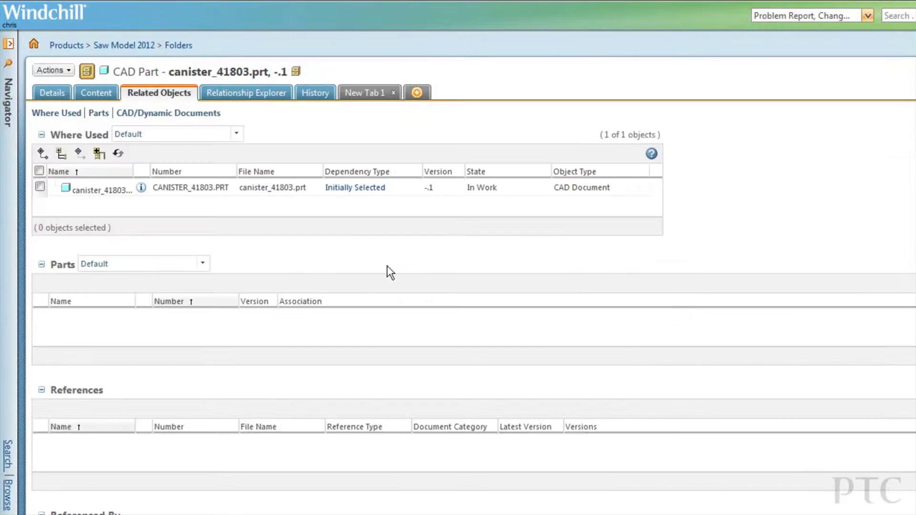
scroll(387, 266, down, 3)
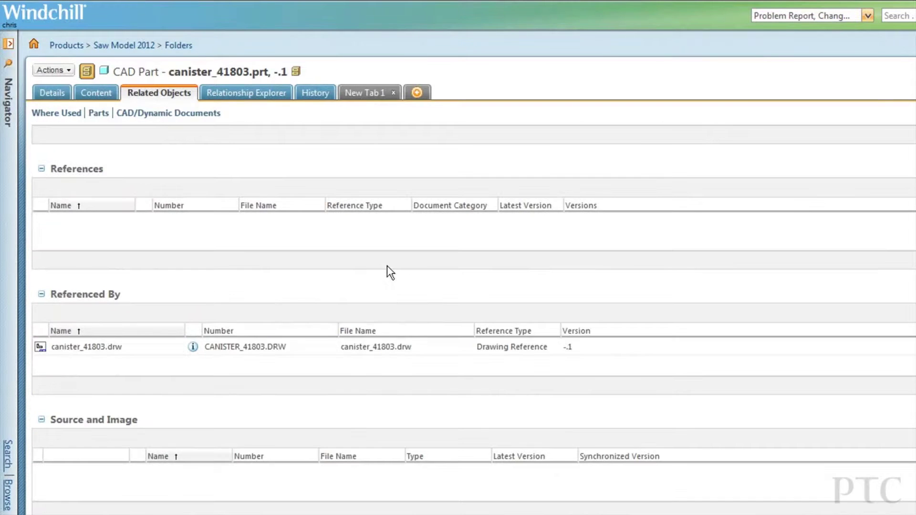
click(196, 348)
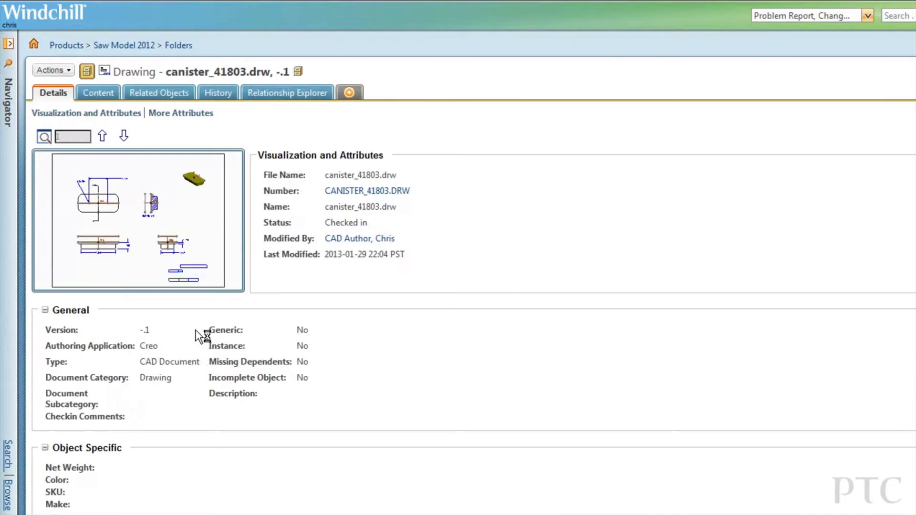
double_click(218, 221)
mouse_move(672, 277)
mouse_down()
mouse_move(530, 300)
mouse_move(519, 240)
mouse_up()
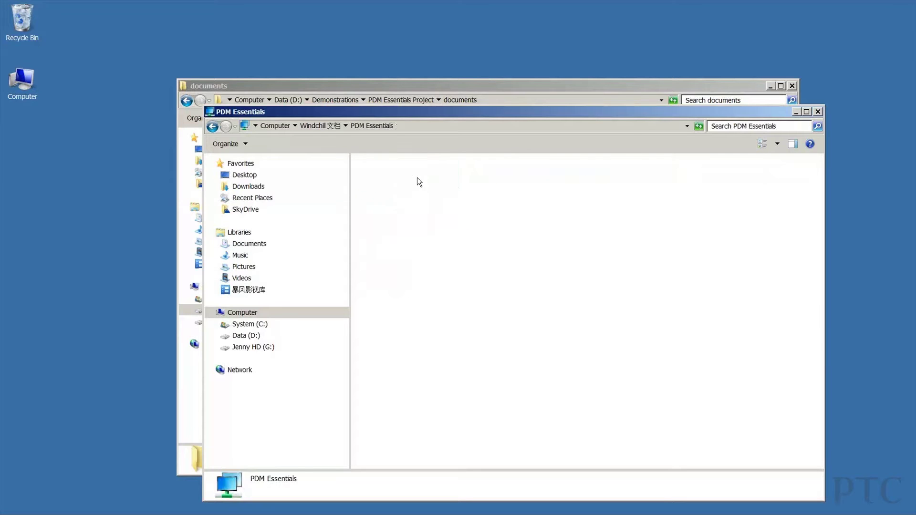
Browse to Product > Saw Model 2012 > Document and bring the CAR_ENGINE file into it.
double_click(684, 176)
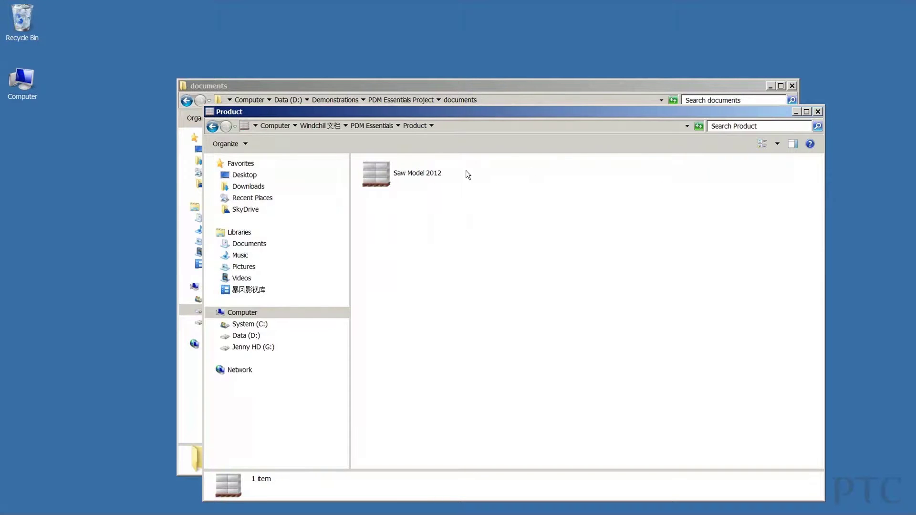
double_click(428, 176)
double_click(700, 177)
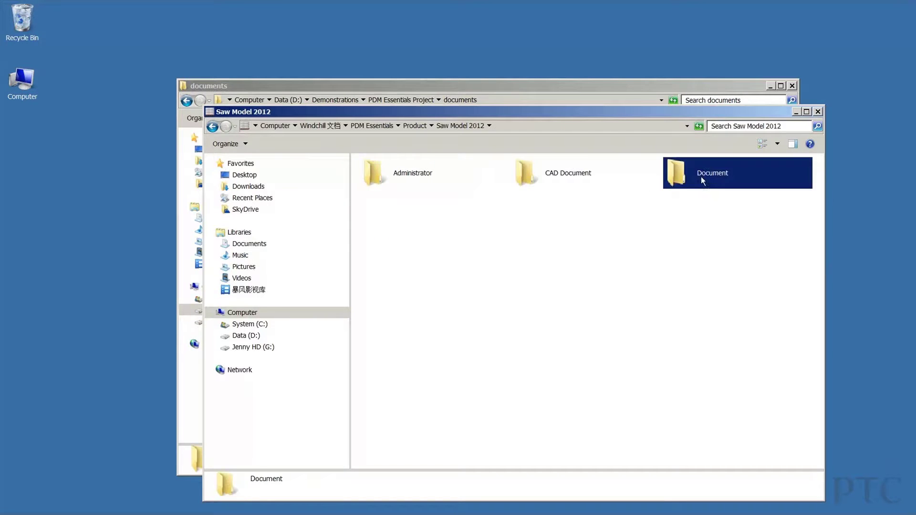
click(549, 88)
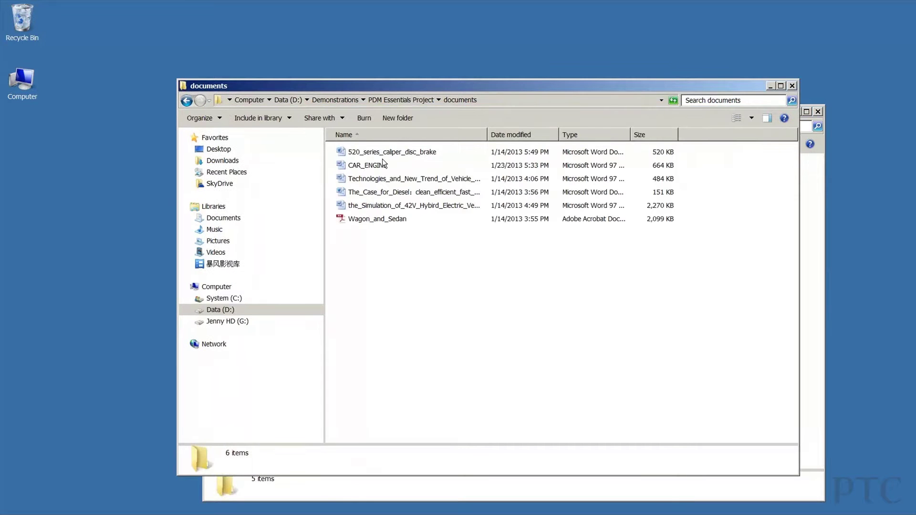
drag(362, 85, 209, 102)
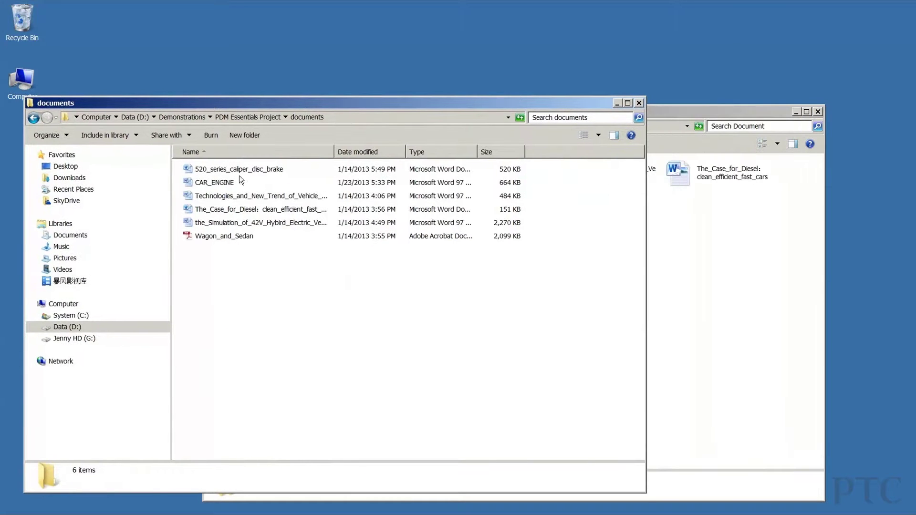
click(213, 183)
click(729, 283)
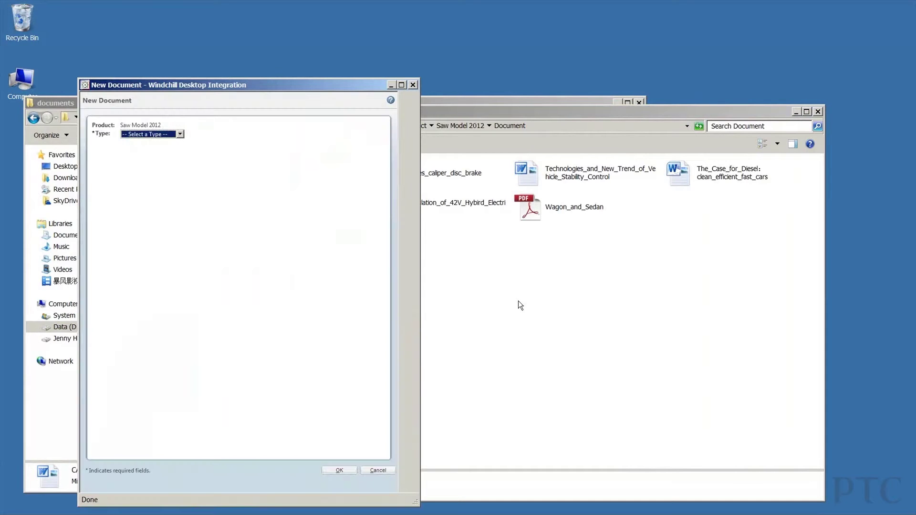
click(179, 135)
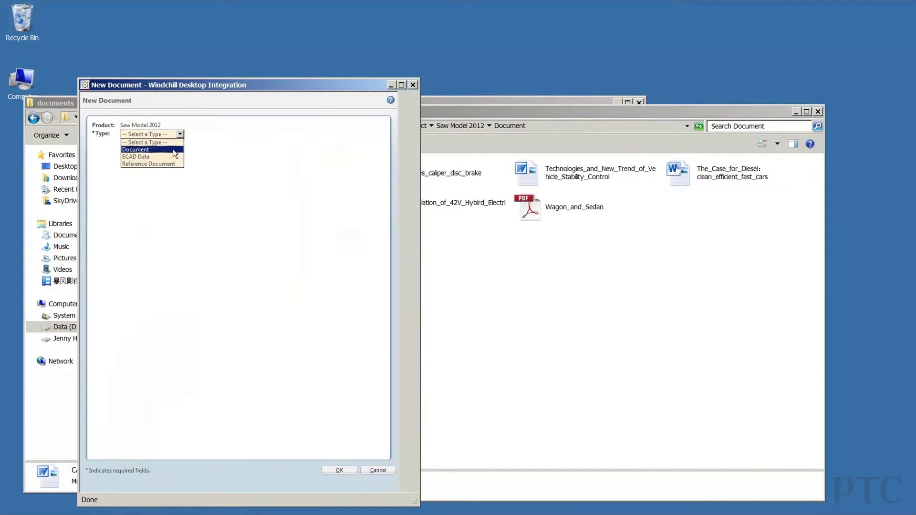
click(139, 144)
click(202, 206)
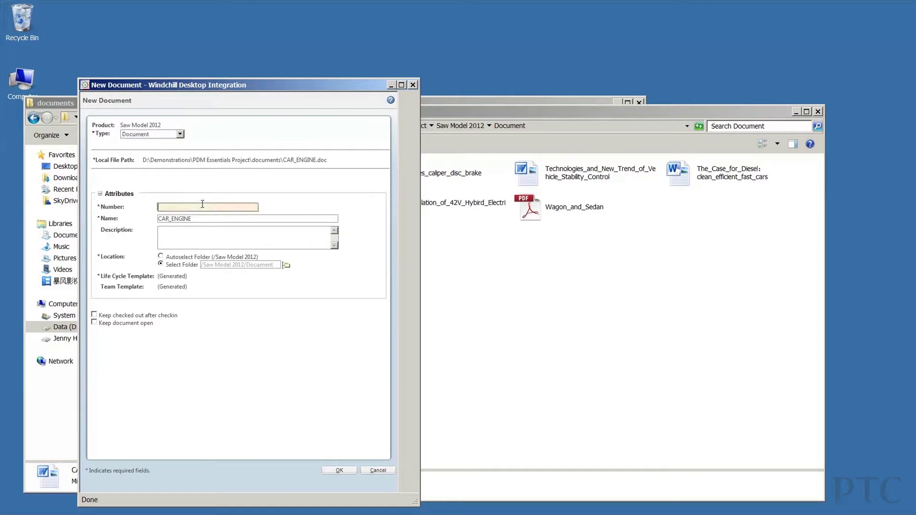
key(ctrl+v)
click(339, 471)
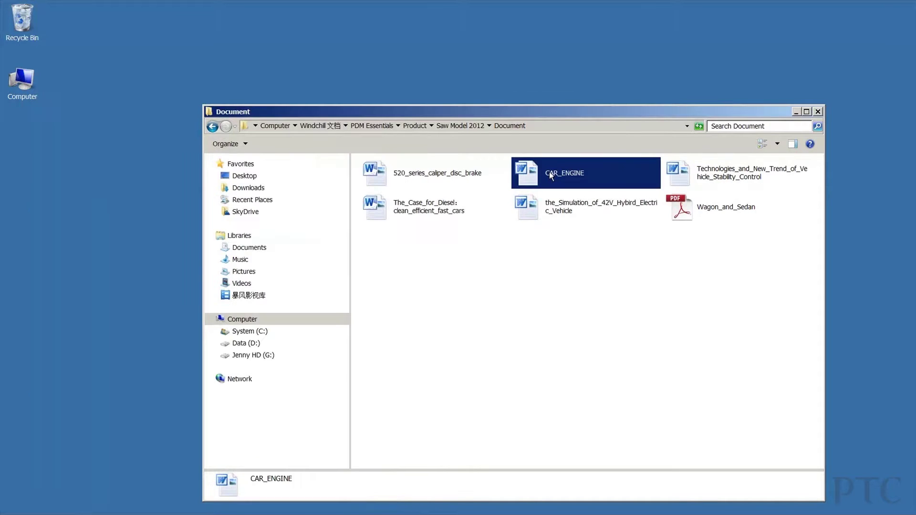
Open and check out CAR_ENGINE in Word, then begin checking it in with a comment.
double_click(550, 176)
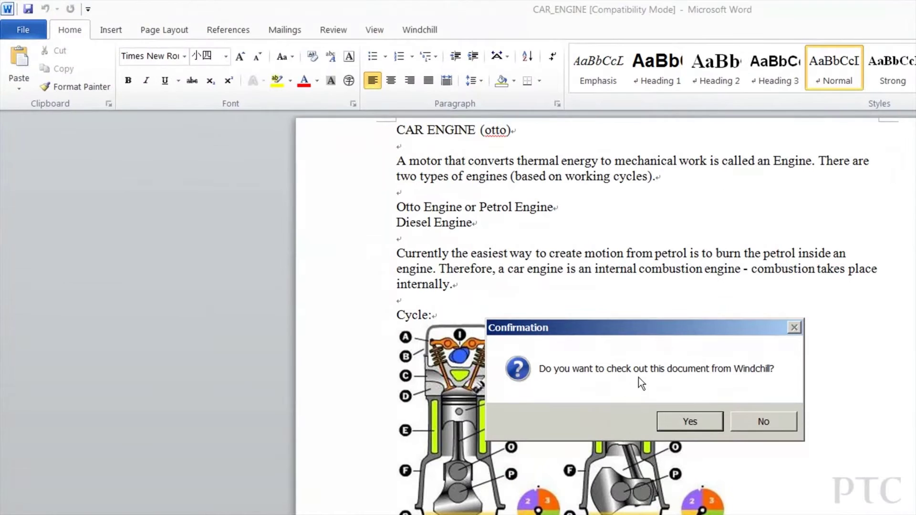
click(700, 419)
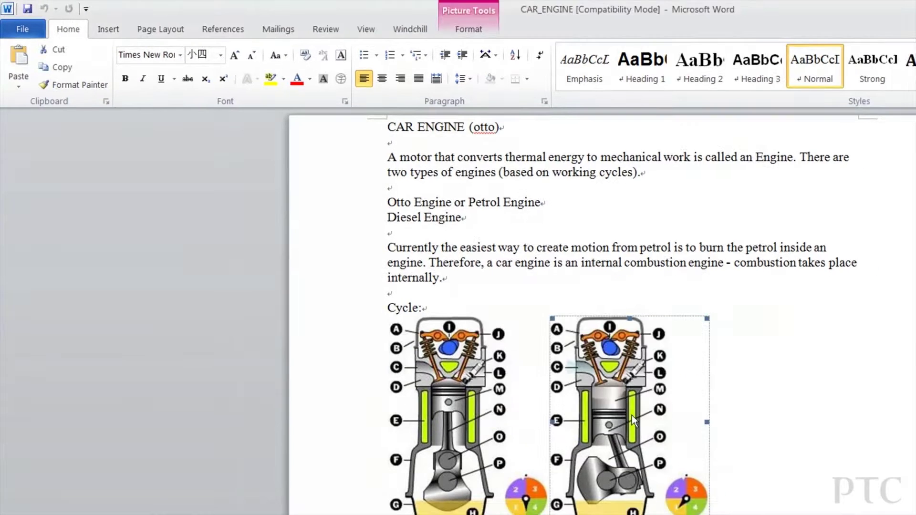
click(309, 22)
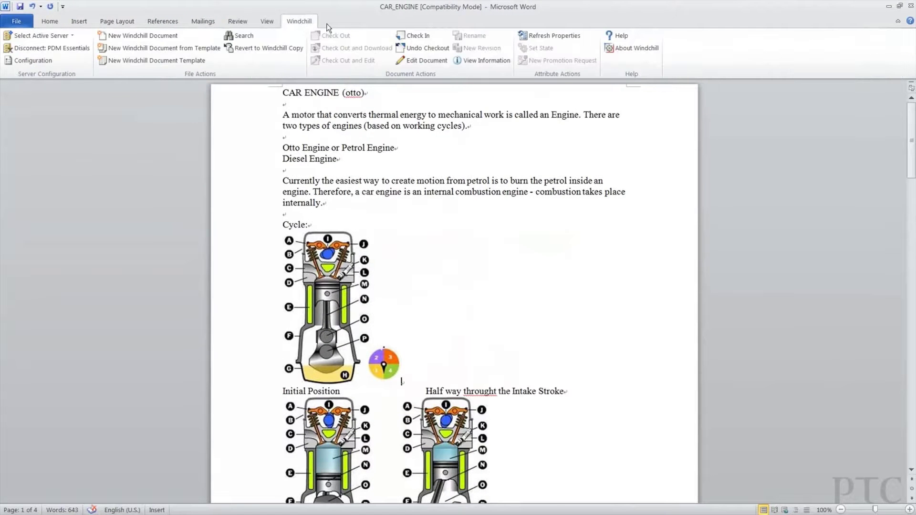
click(416, 36)
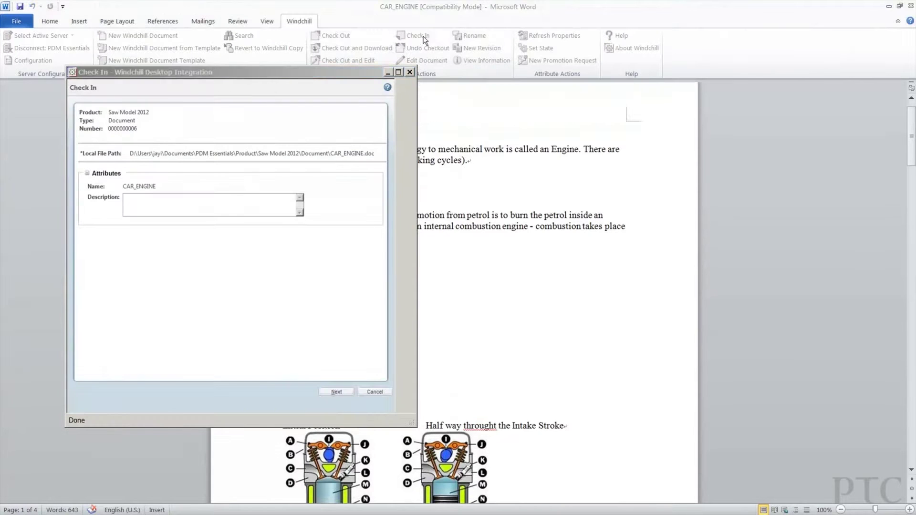
click(336, 392)
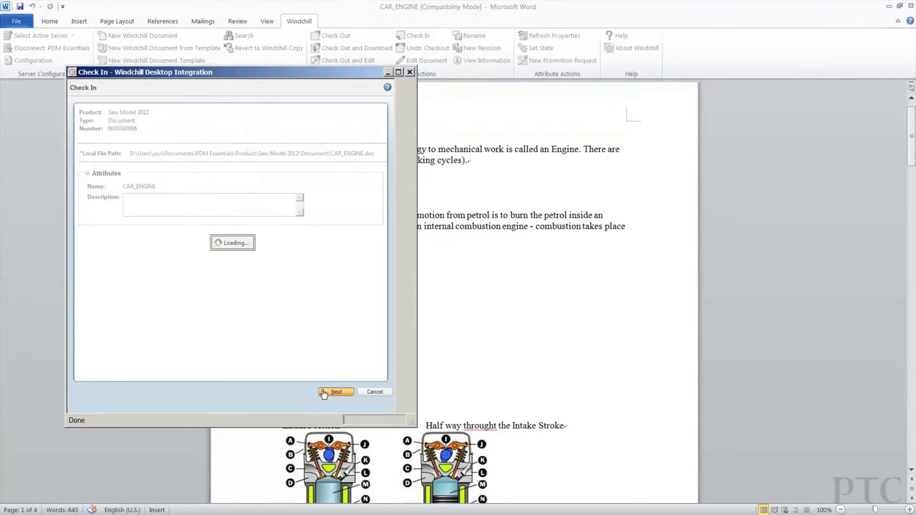
click(157, 121)
text(Removed an illustration)
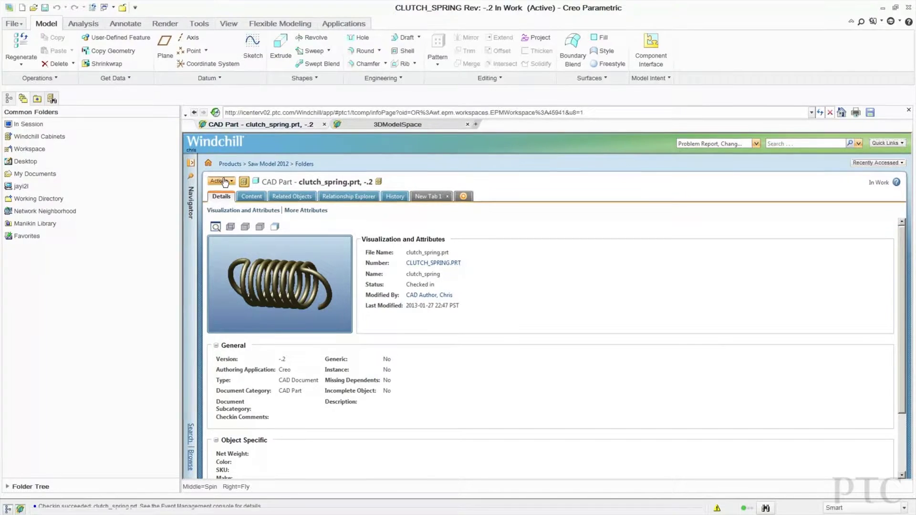
mouse_move(60, 251)
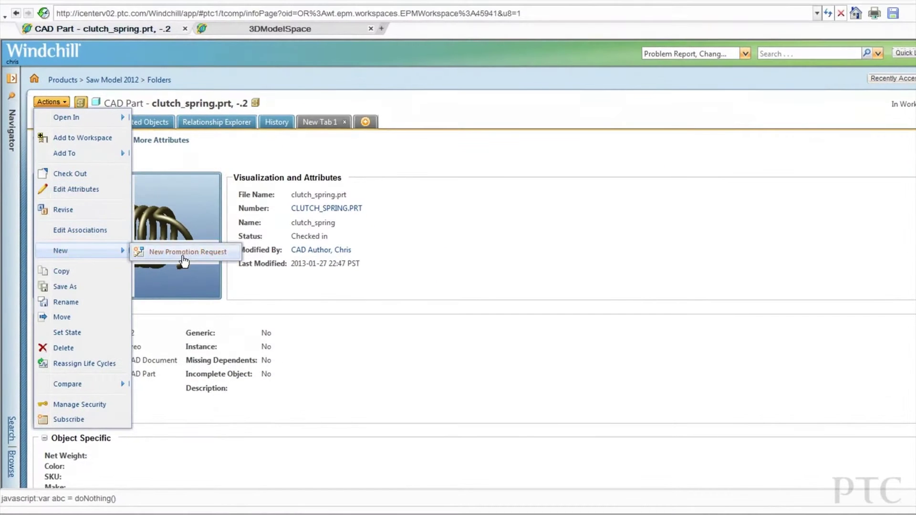
Request promotion of CLUTCH_SPRING.PRT -.2 to Released, with Manager as approver.
click(184, 253)
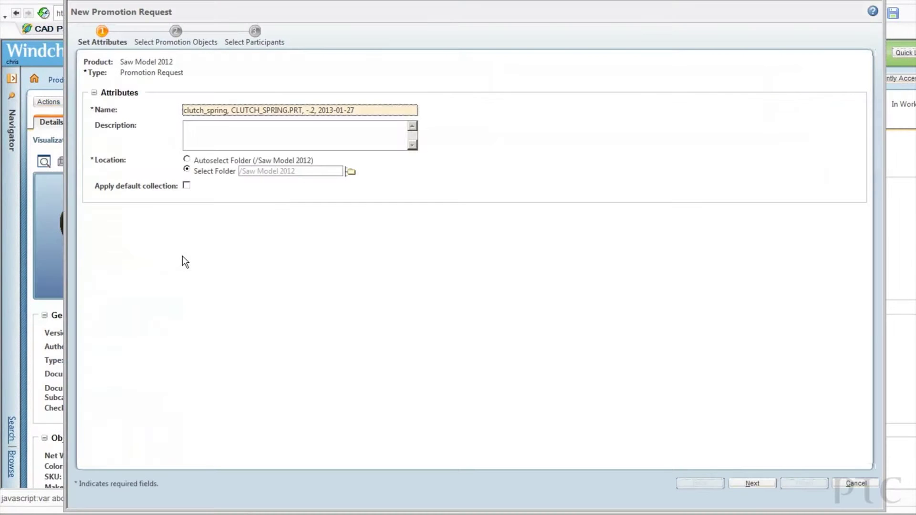
click(752, 483)
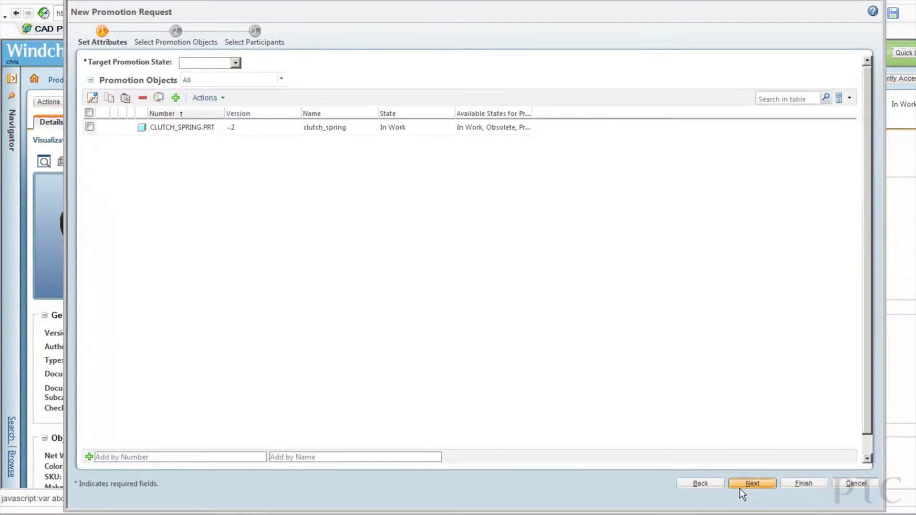
click(236, 63)
click(195, 112)
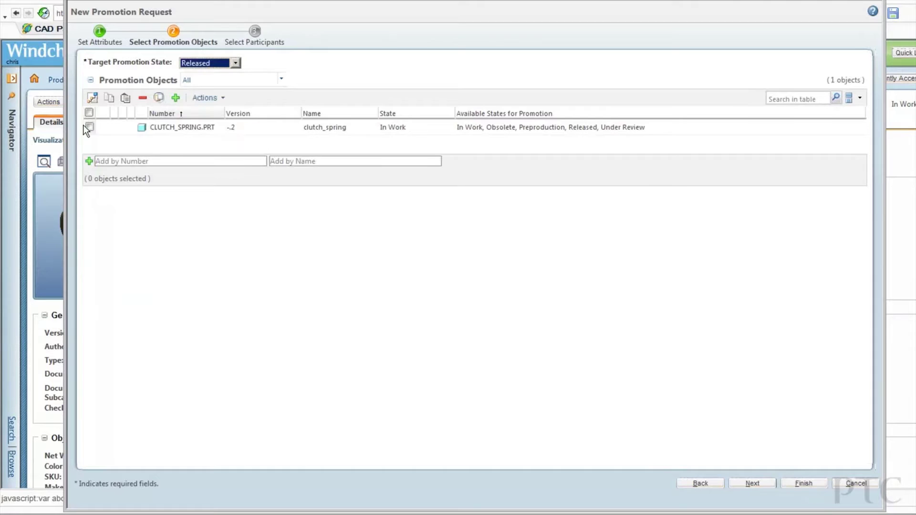
click(89, 128)
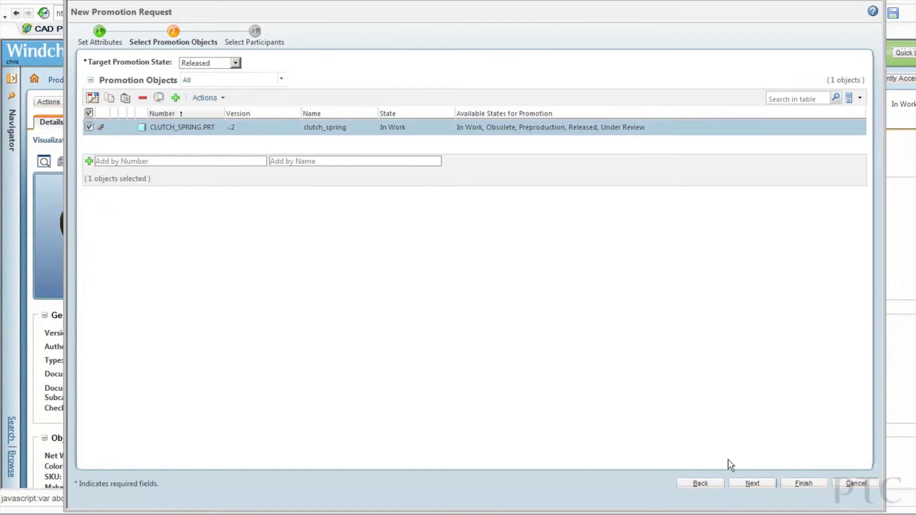
click(751, 483)
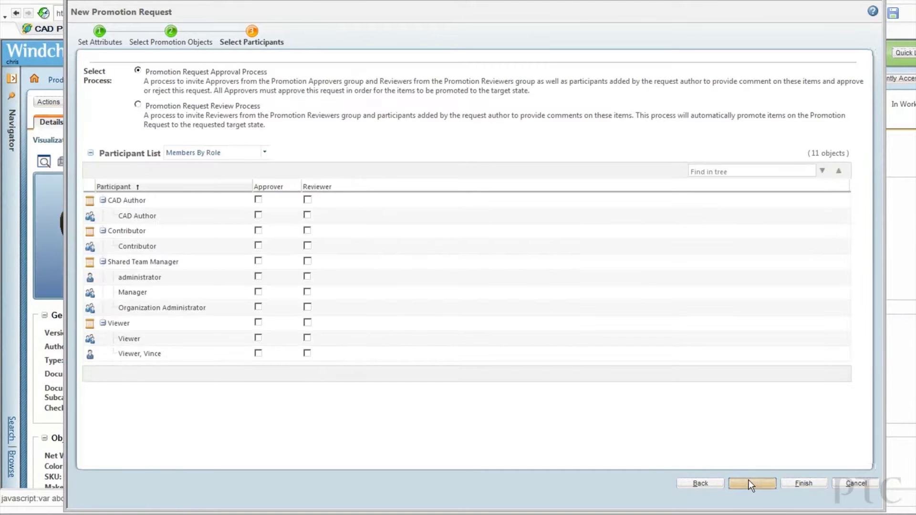
click(258, 291)
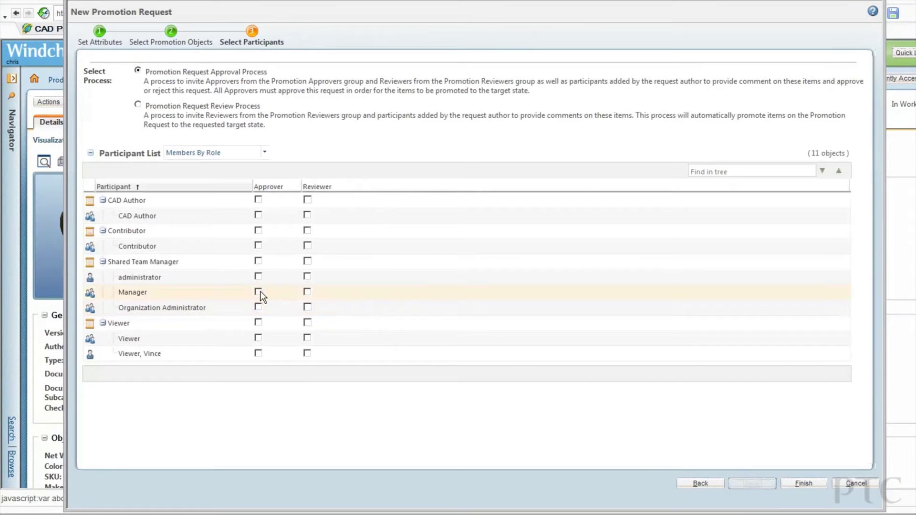
click(803, 483)
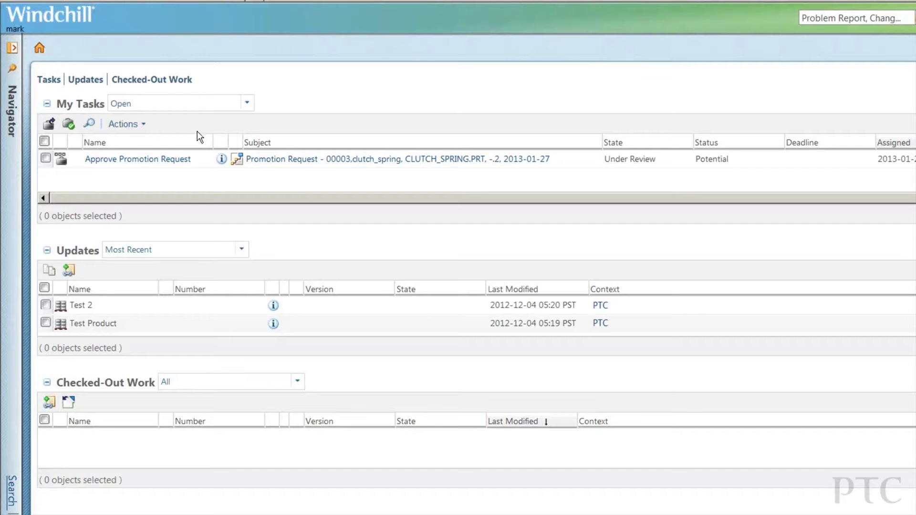
Open the Approve Promotion Request task and comment 'Looks good!' with Approve selected.
click(219, 160)
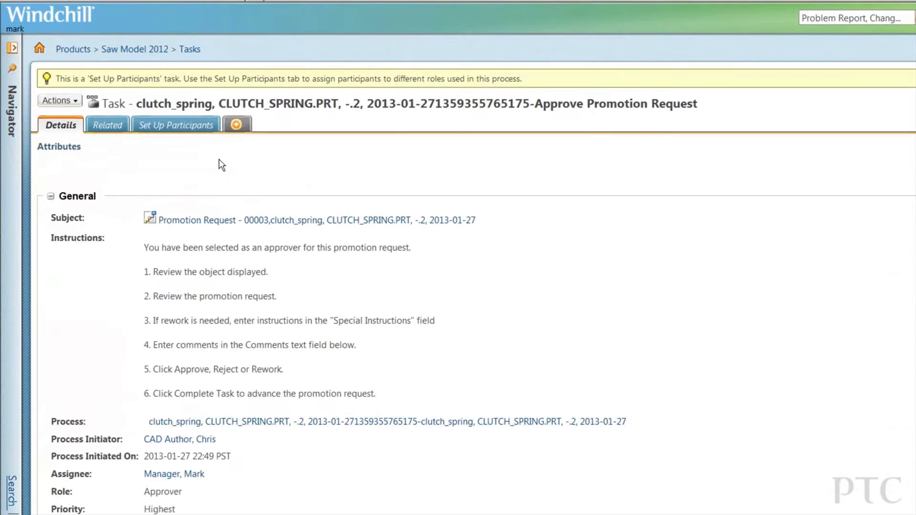
scroll(458, 322, down, 3)
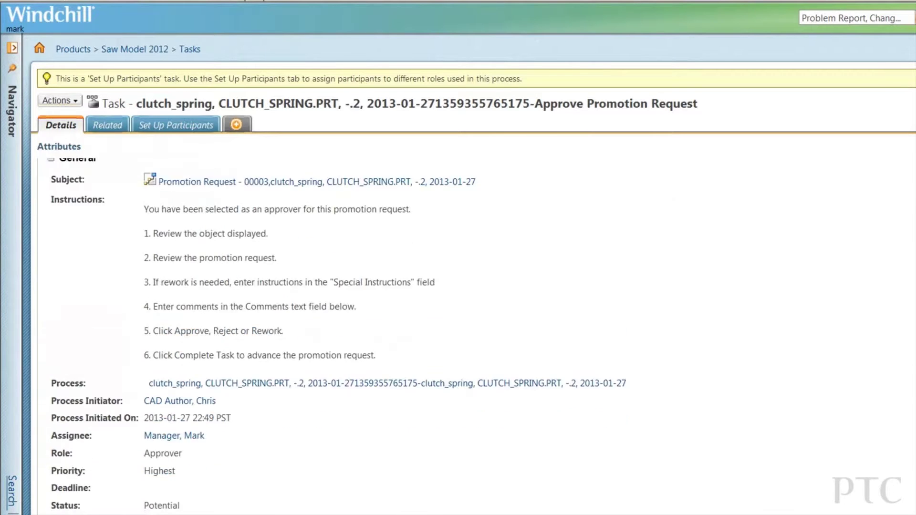
scroll(458, 322, down, 3)
scroll(457, 323, down, 2)
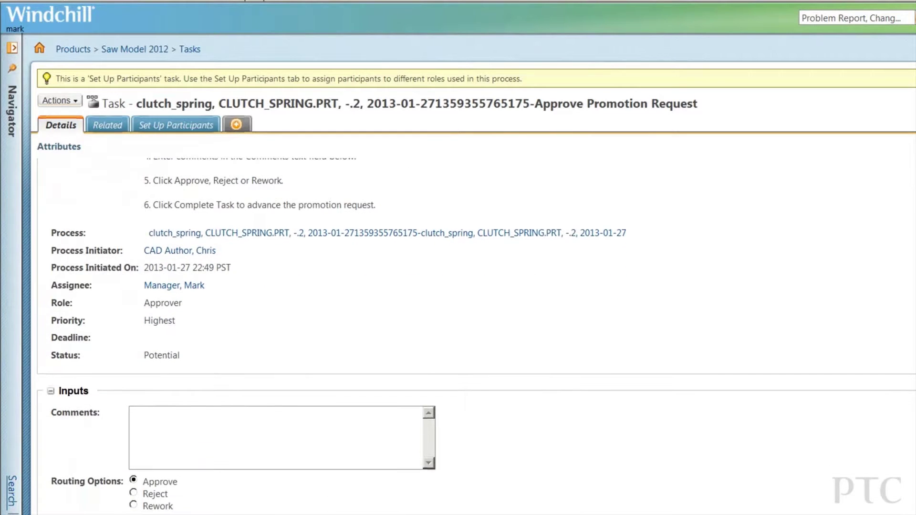
click(203, 428)
text(Looks good!)
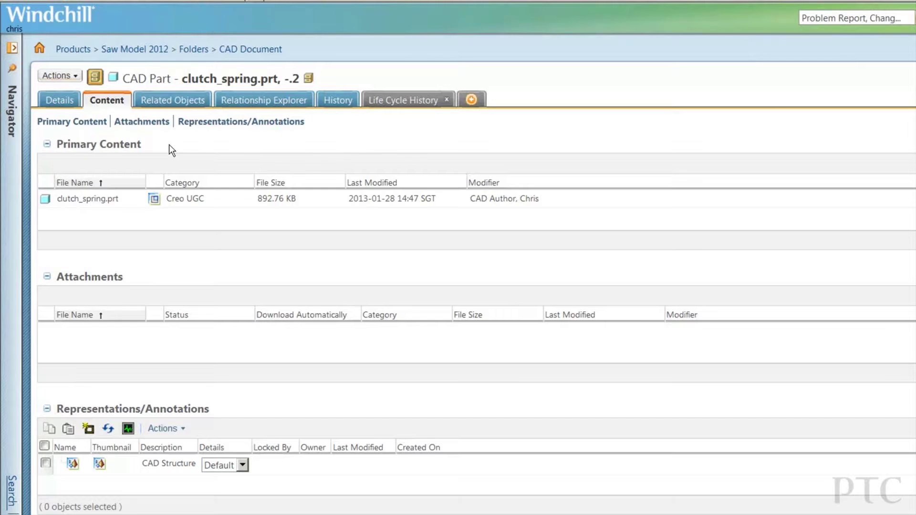
Open clutch_spring's Life Cycle History tab to review its Released and In Work versions.
click(409, 103)
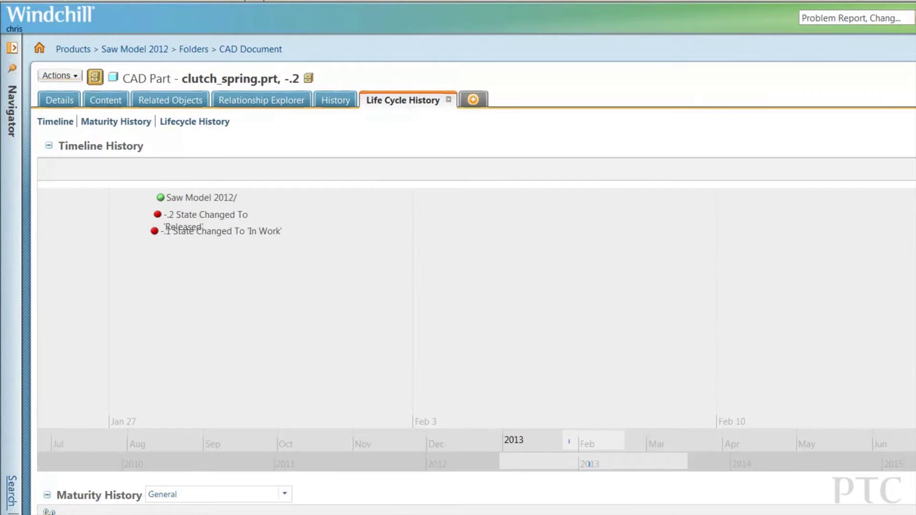
scroll(458, 322, down, 5)
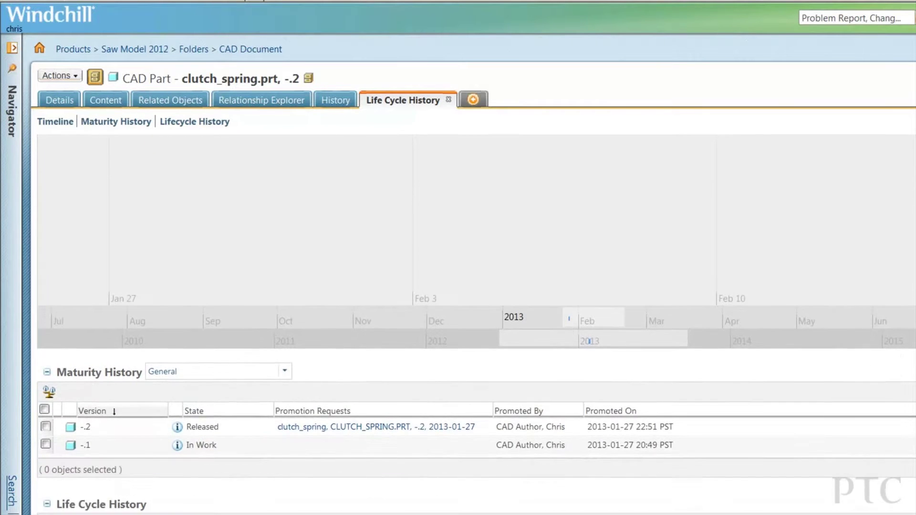
scroll(459, 322, down, 4)
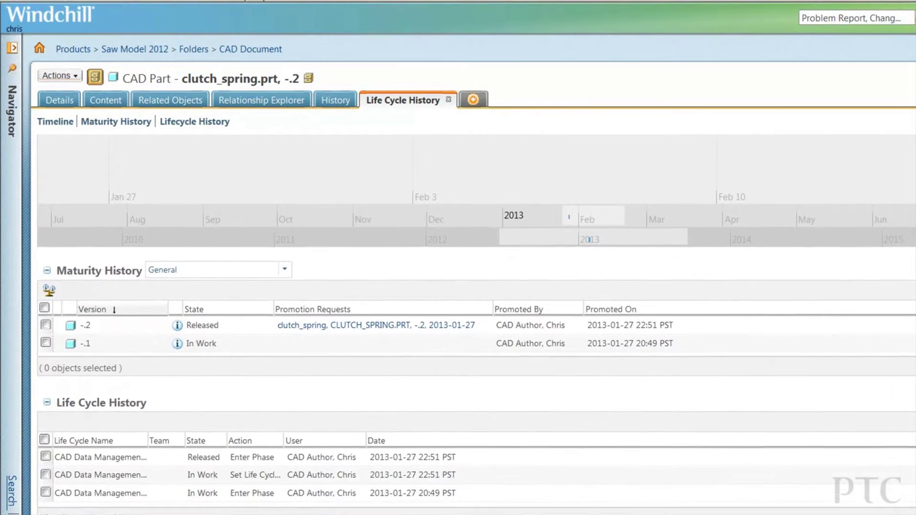
scroll(459, 322, down, 3)
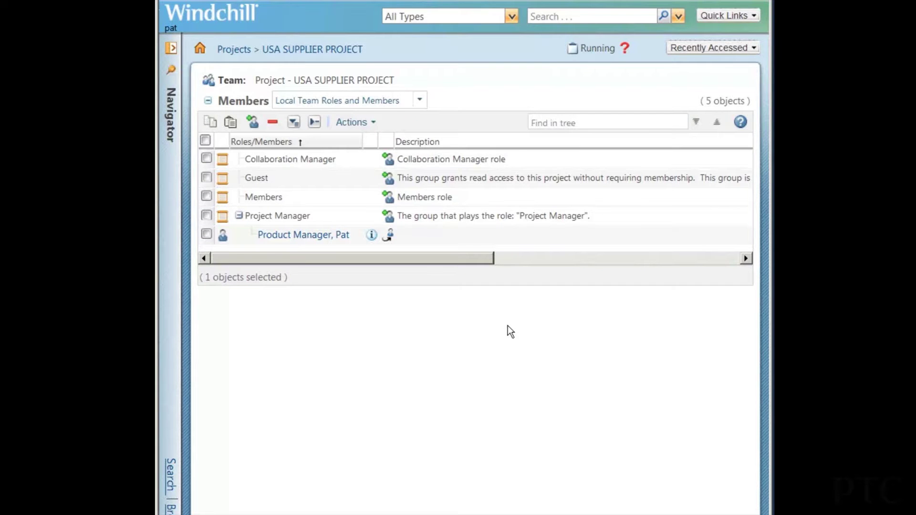
Add the supplier from recent participants to the project's Members role.
click(387, 198)
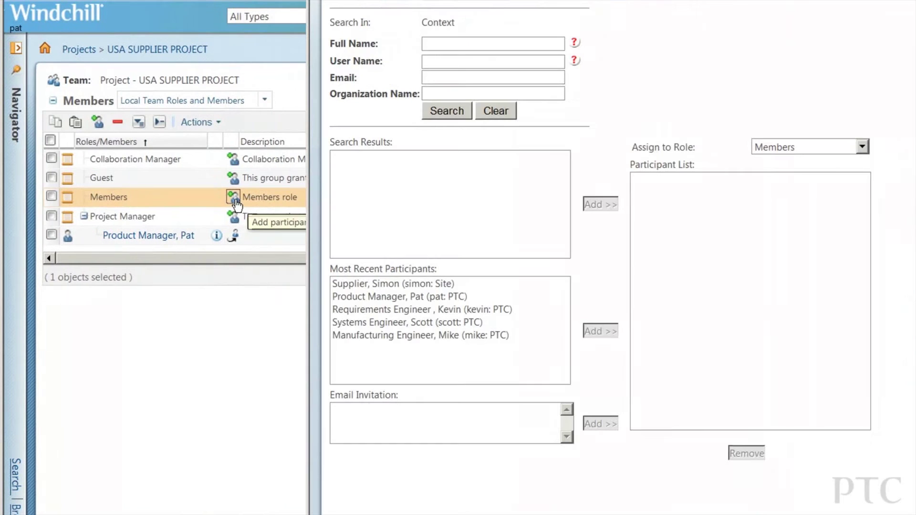
click(402, 283)
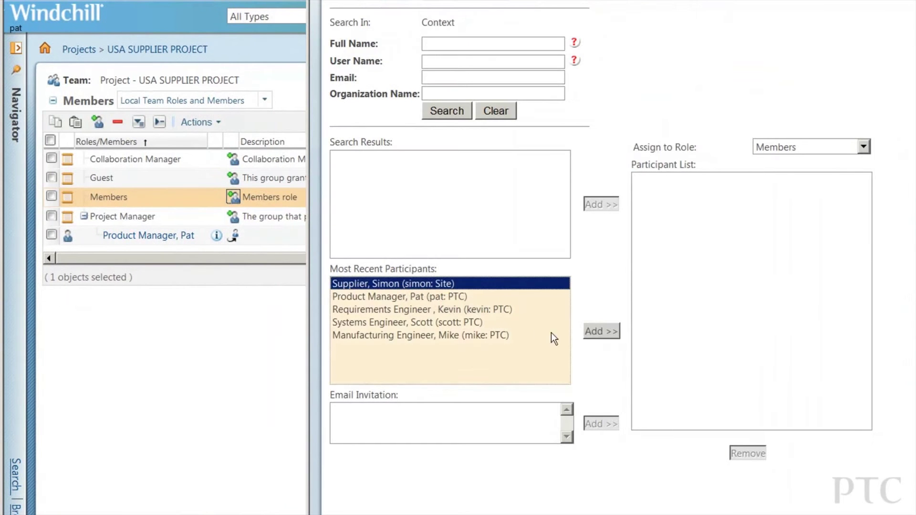
click(601, 332)
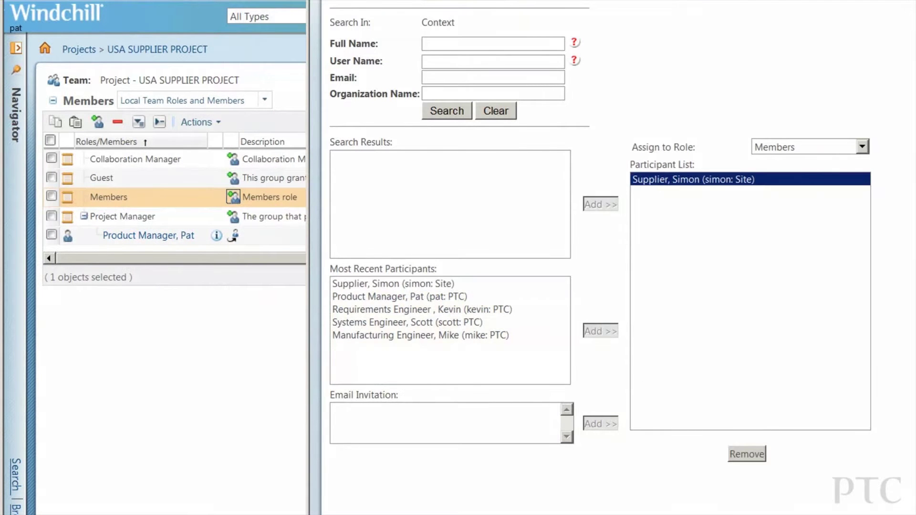
key(Return)
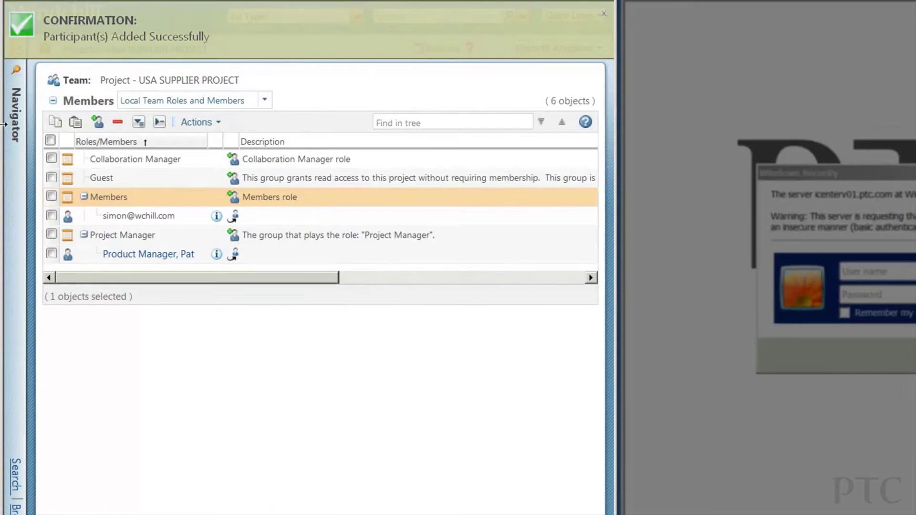
Remove Team Members' permissions on the Plans (Internal) folder and save the security change.
click(16, 115)
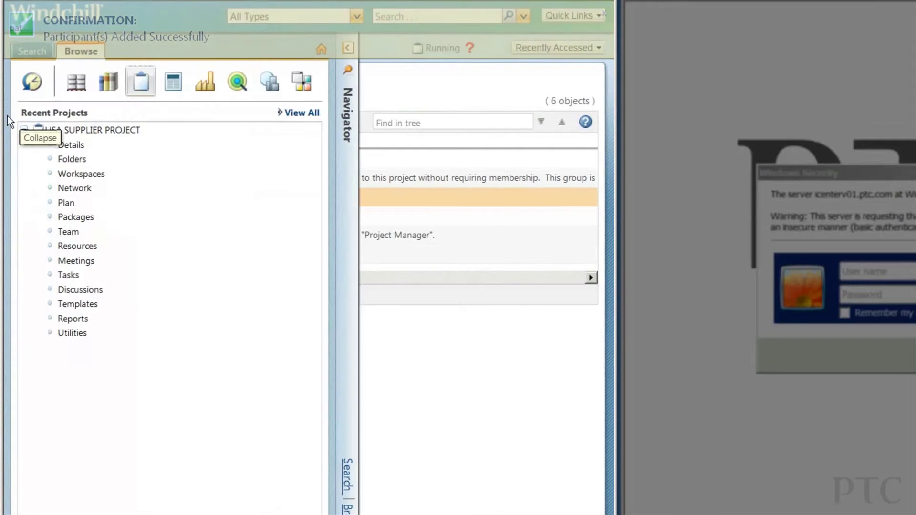
click(72, 158)
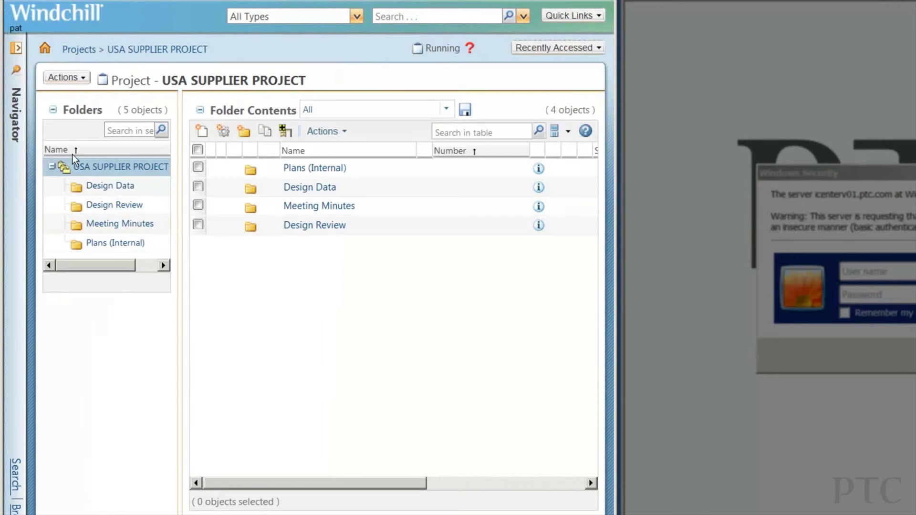
right_click(314, 167)
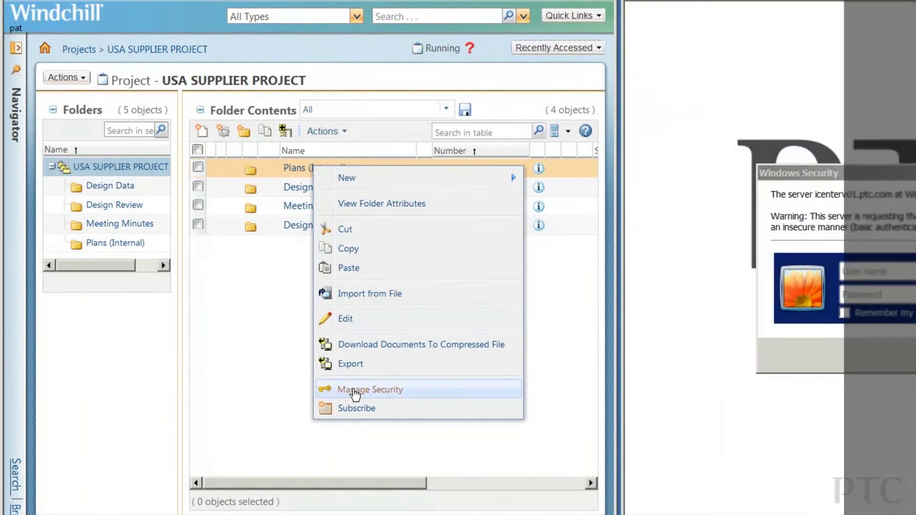
click(365, 389)
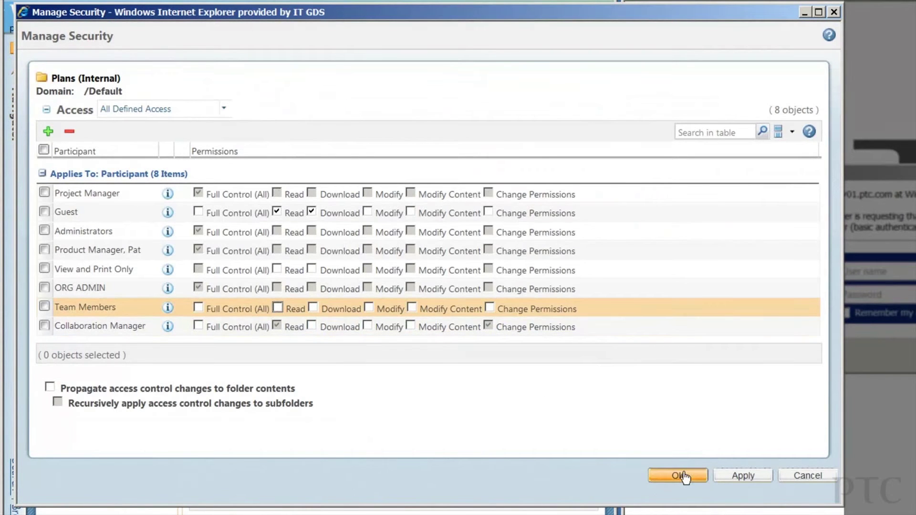
click(743, 475)
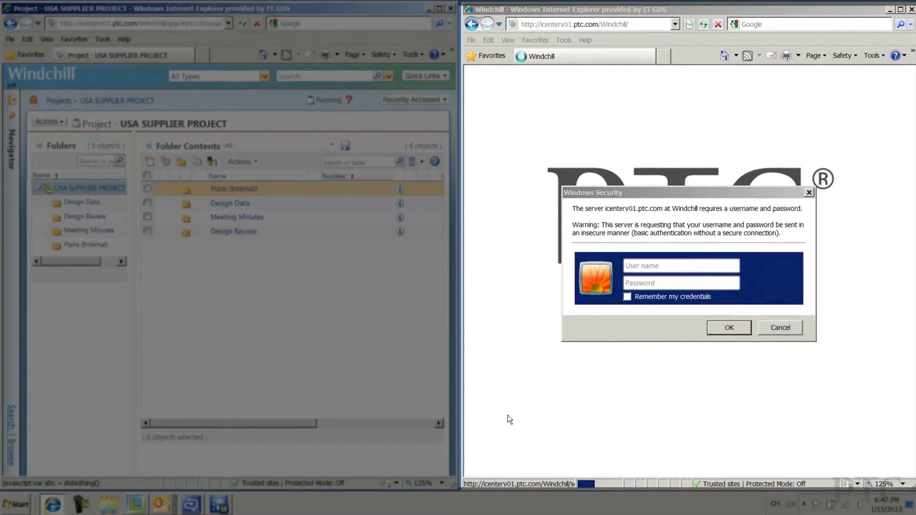
Select the User name field in the Windows Security dialog to enter the supplier's credentials.
click(646, 267)
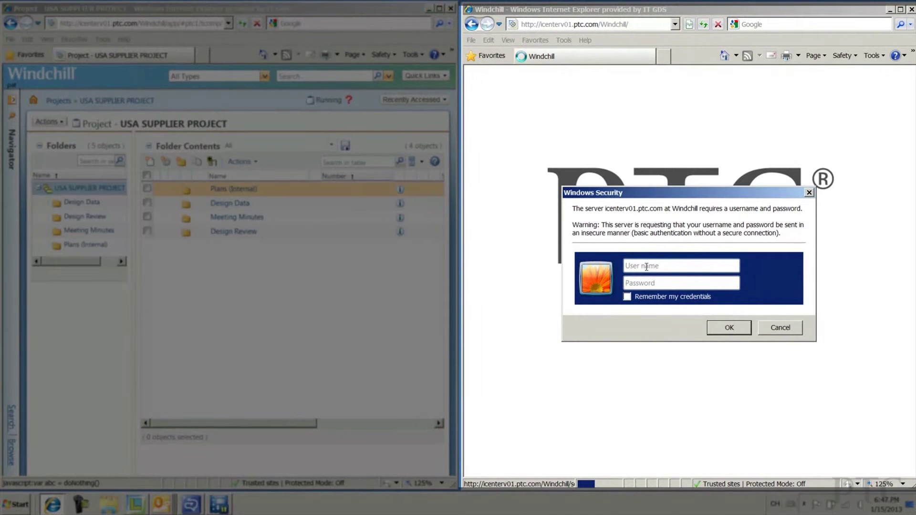